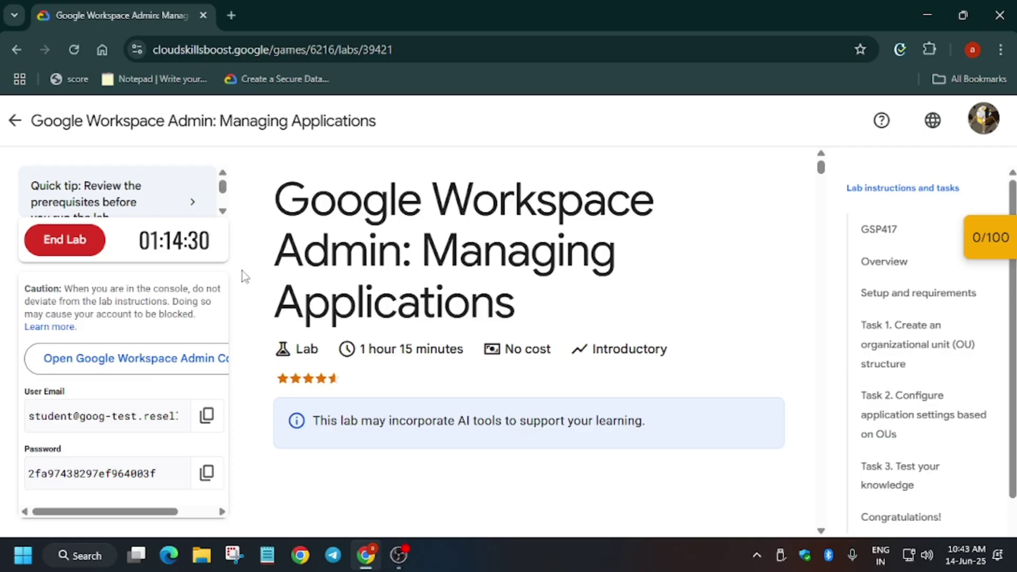
- Open the Admin console link in an incognito window and enter the lab email
right_click(163, 364)
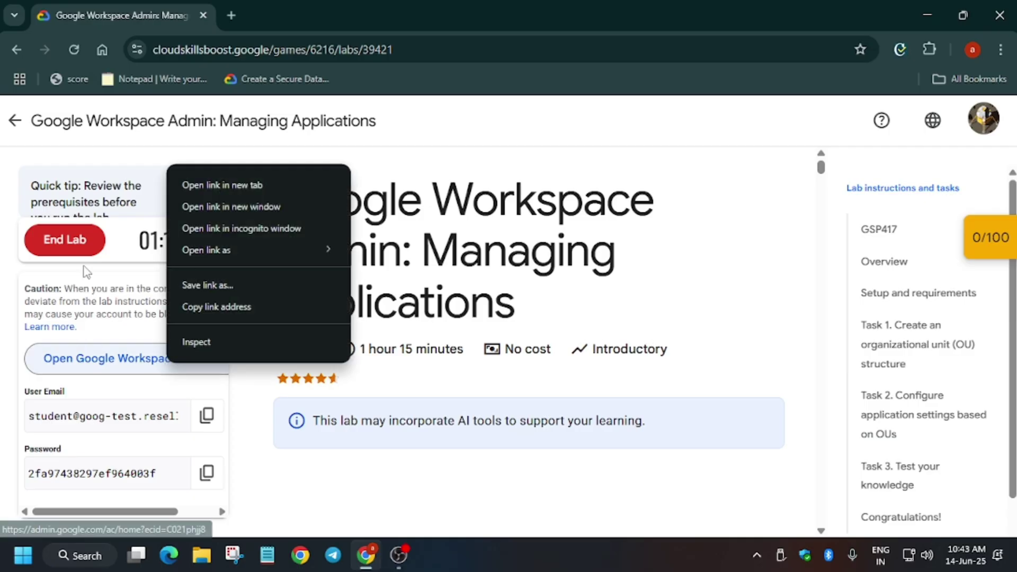
click(238, 235)
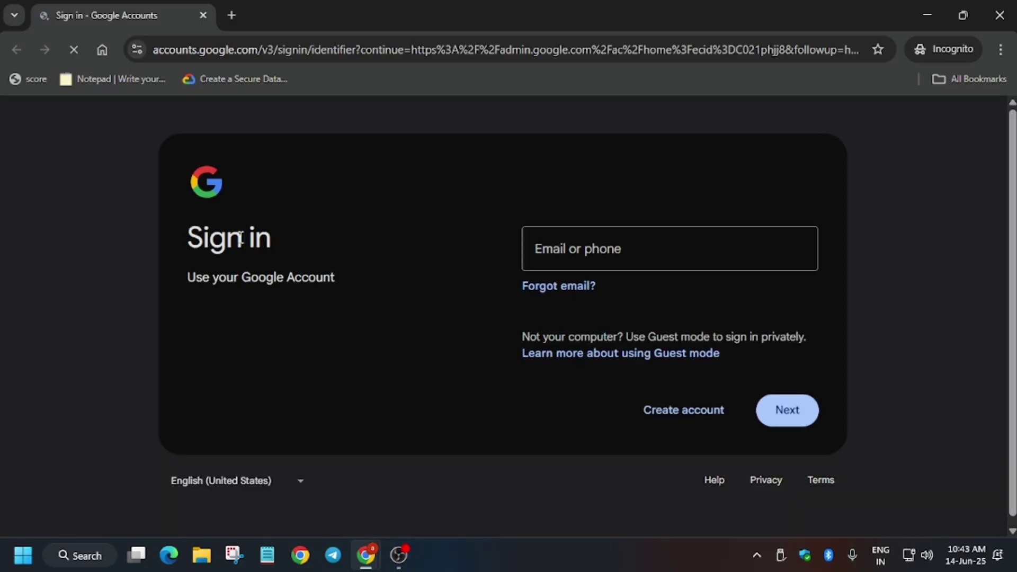
key(alt+Tab)
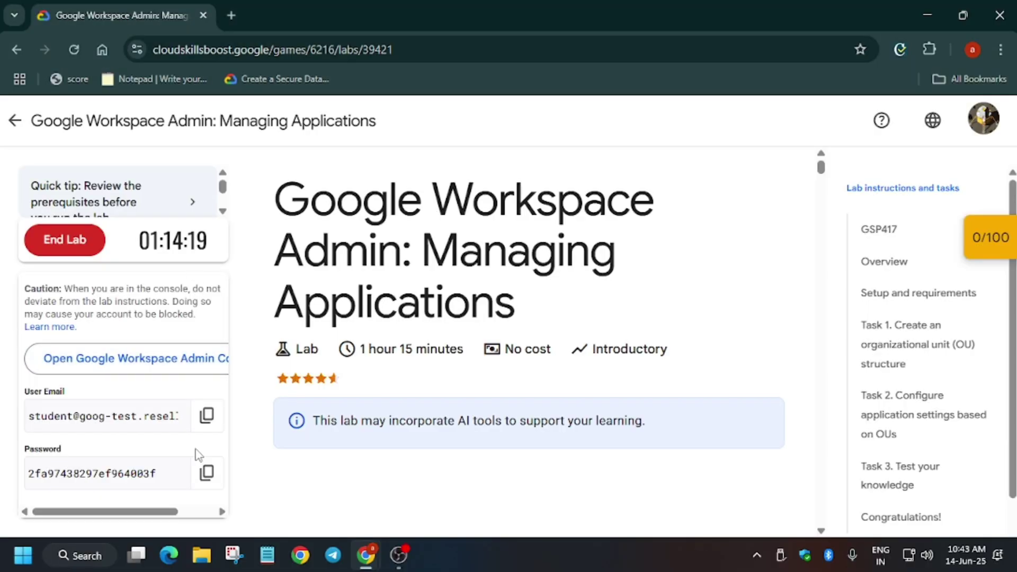
click(209, 417)
key(alt+Tab)
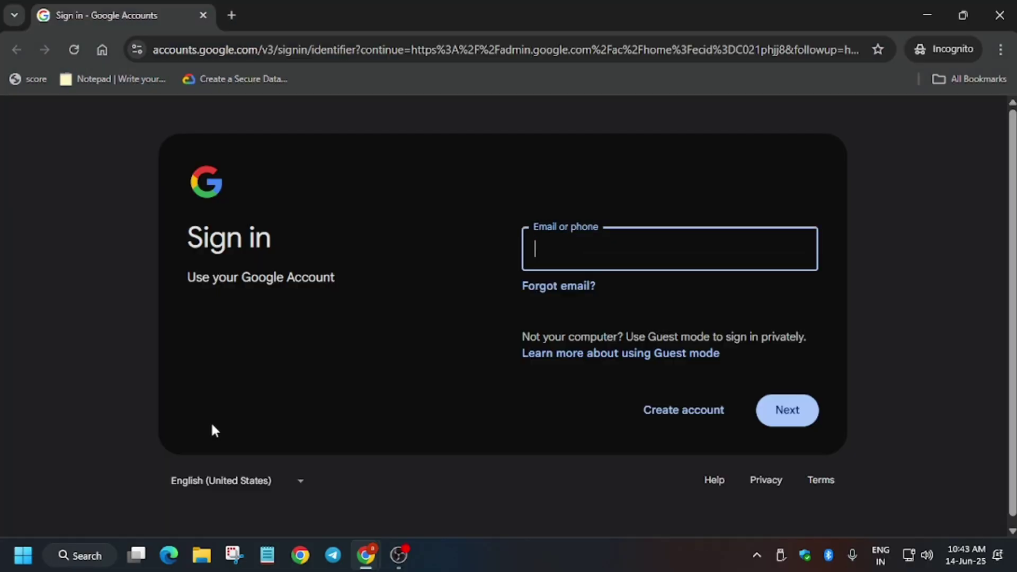
key(ctrl+v)
key(Return)
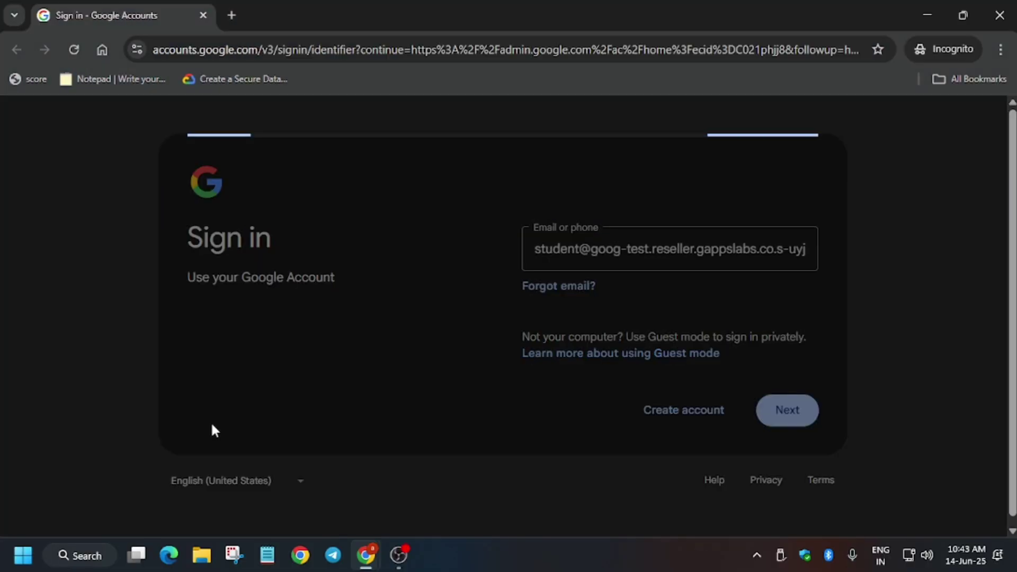
- Enter the lab password to finish signing in and reach the account notice
key(alt+Tab)
click(205, 472)
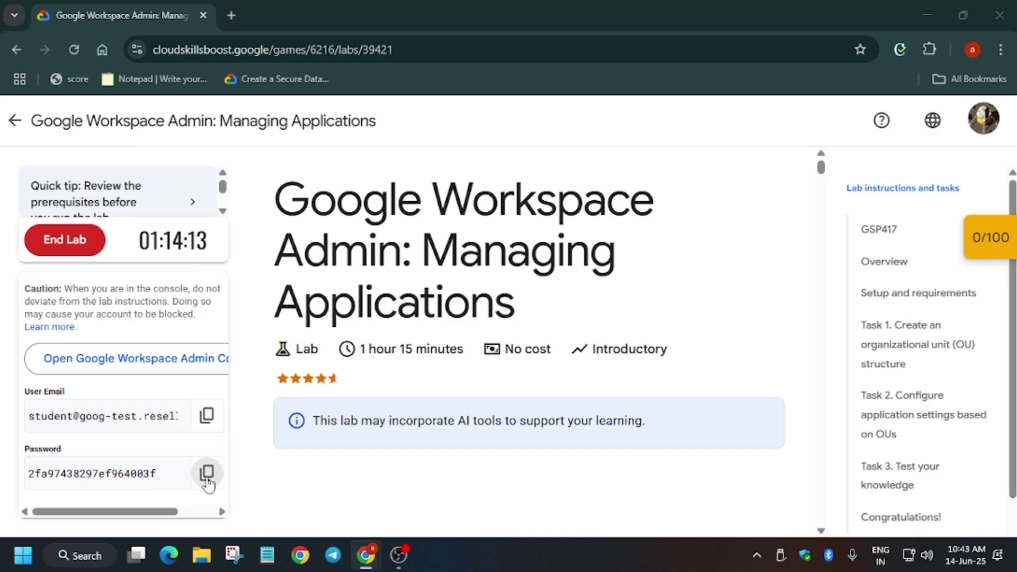
key(alt+Tab)
key(ctrl+v)
key(Return)
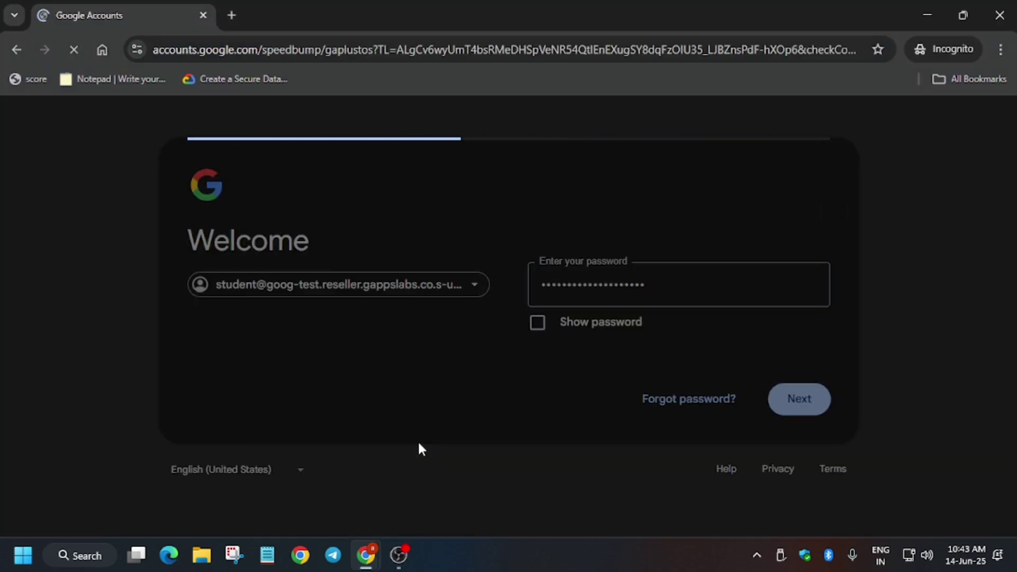
scroll(420, 447, down, 8)
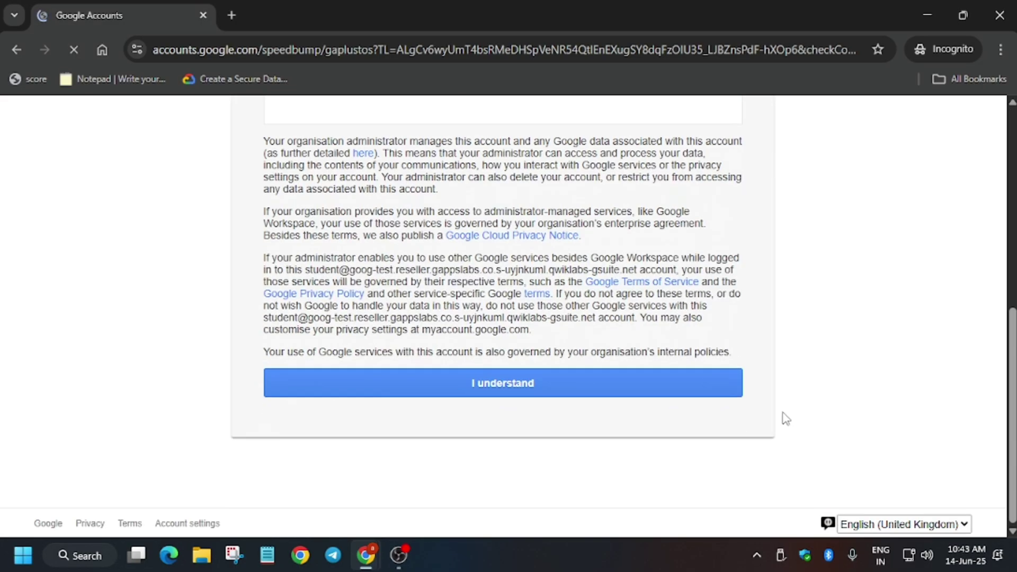
- Acknowledge the account notice and accept the Google Workspace Enterprise Plus terms of service
click(599, 385)
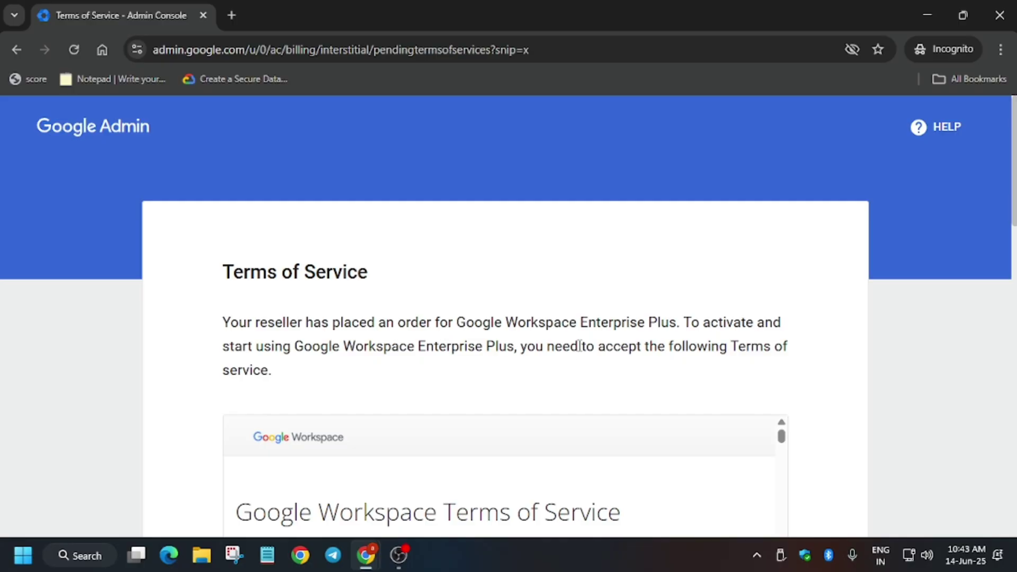
scroll(579, 345, down, 15)
scroll(934, 389, down, 10)
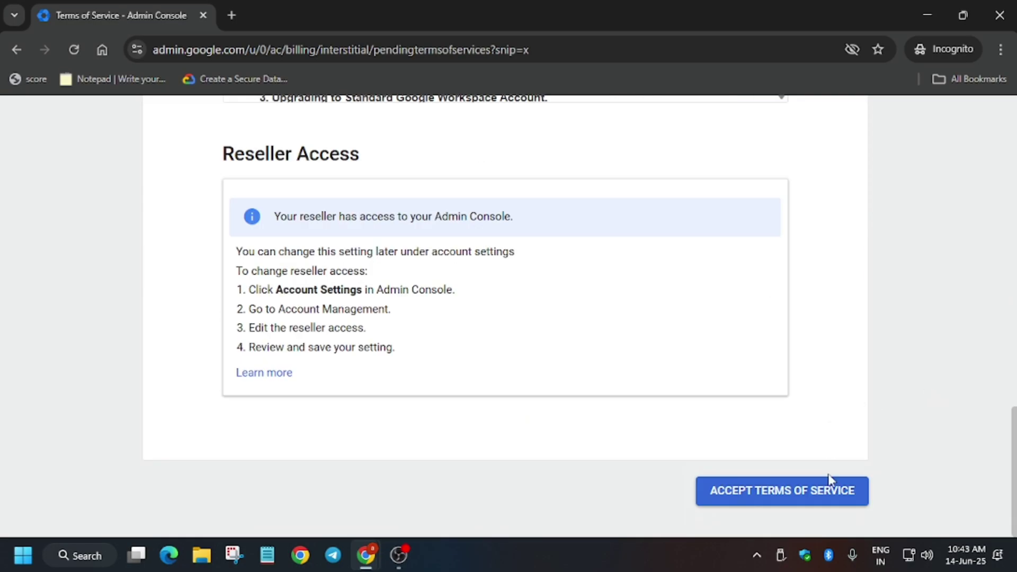
click(830, 493)
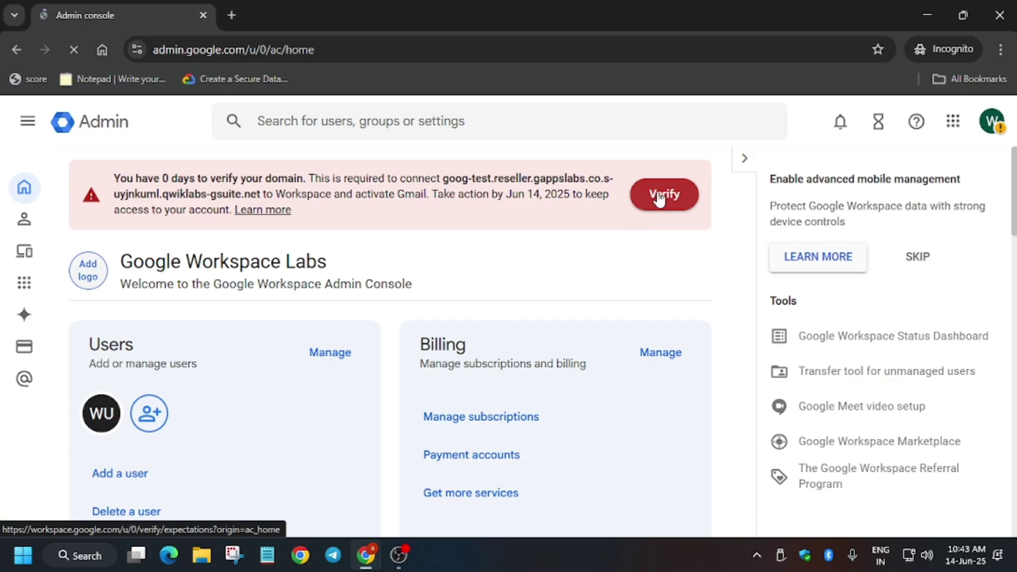
- Start domain verification, choosing 'My domain uses a different host', and continue
click(659, 198)
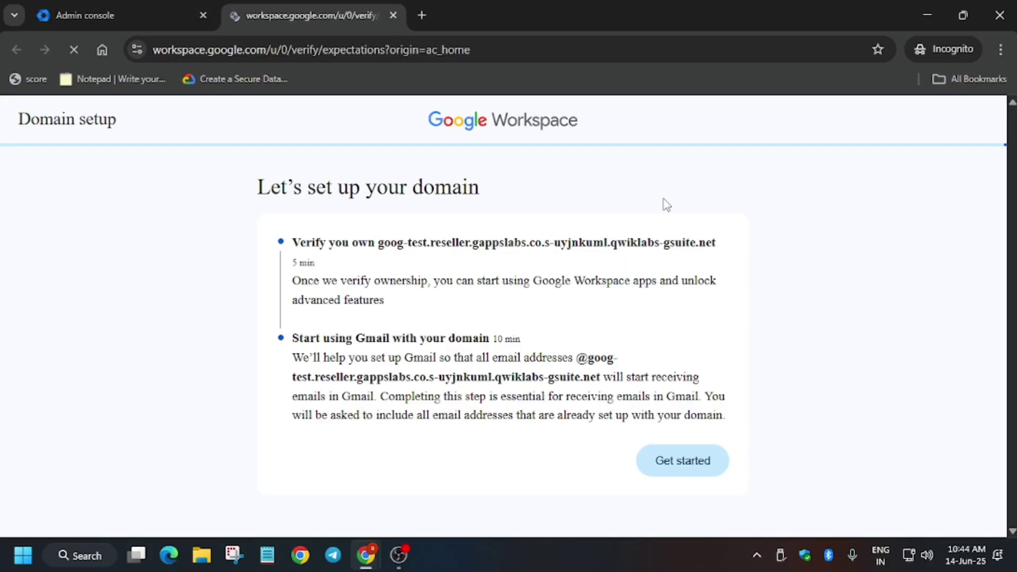
click(650, 477)
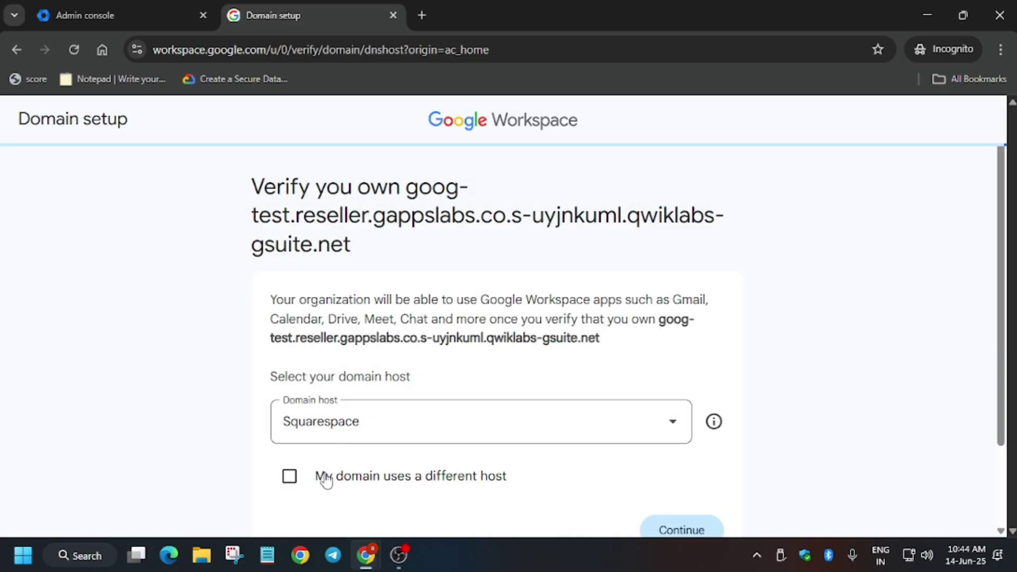
scroll(624, 270, down, 1)
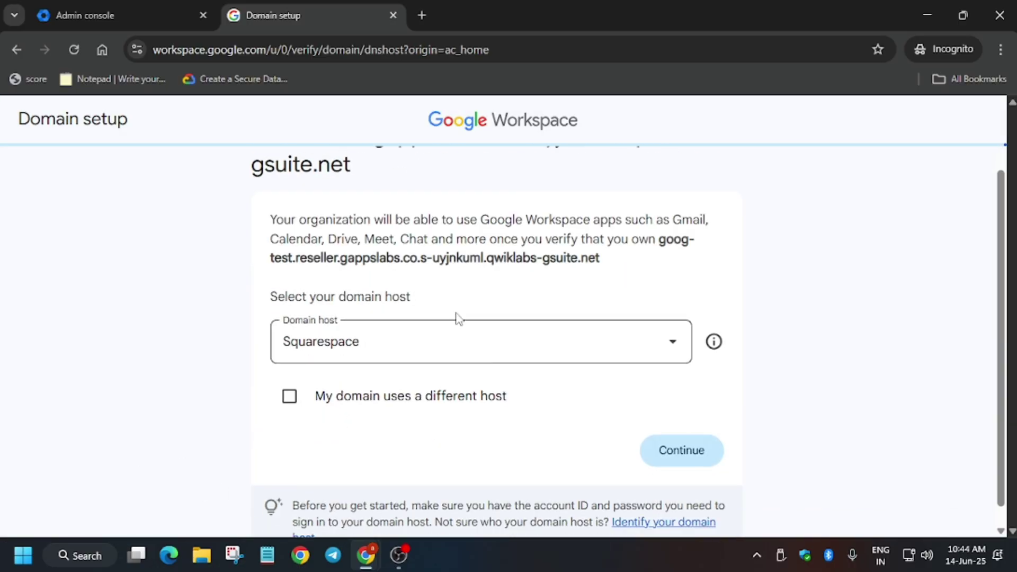
click(289, 396)
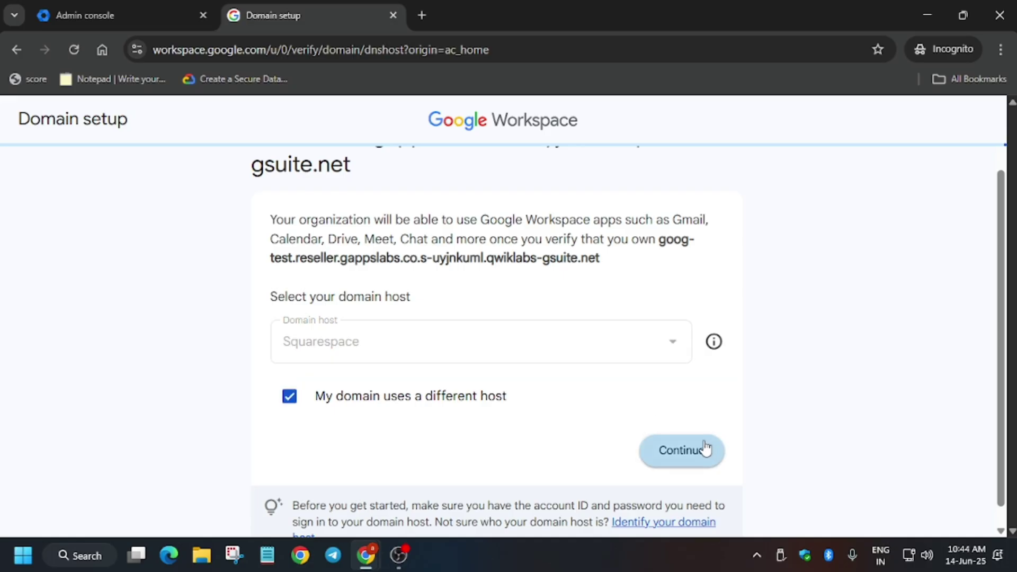
click(373, 405)
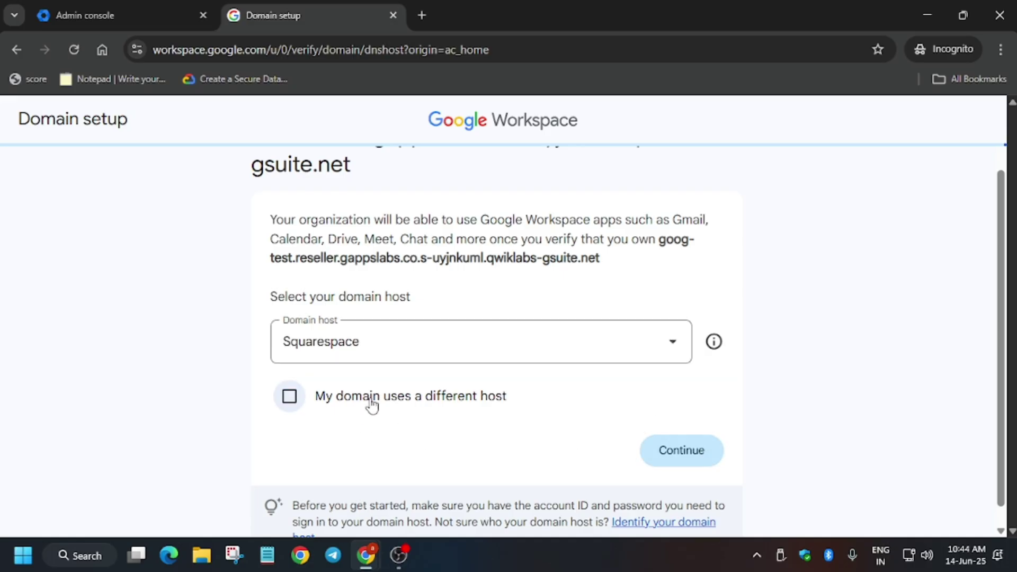
click(461, 402)
click(678, 450)
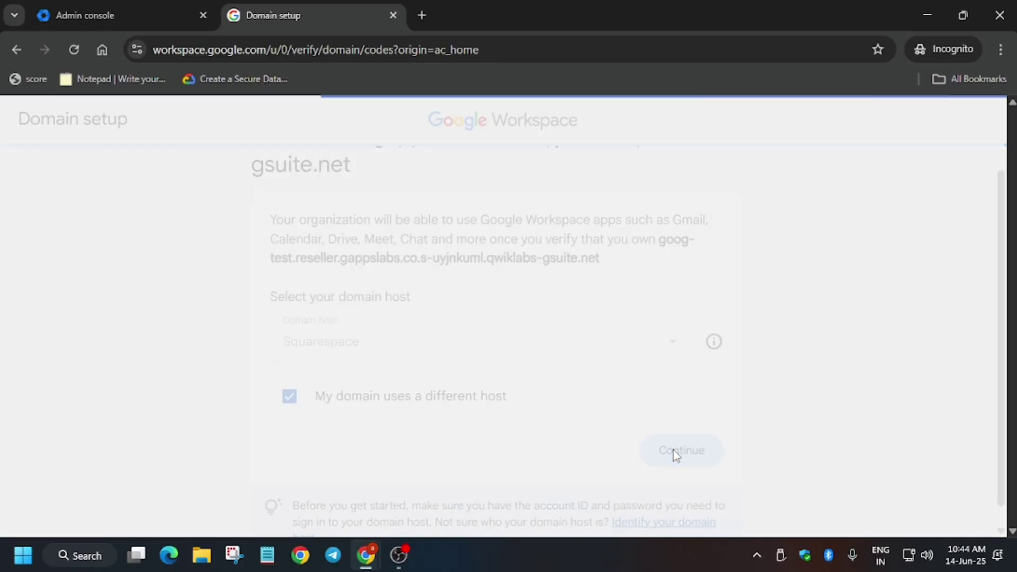
- Confirm the verification code was added, submit verification, and close the Domain setup page
scroll(666, 450, down, 4)
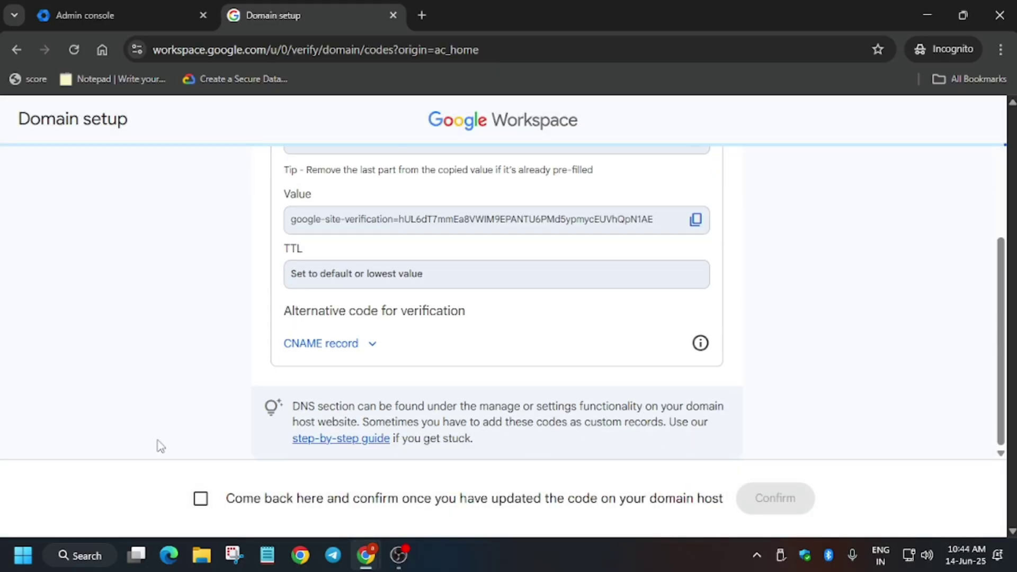
click(203, 501)
click(775, 501)
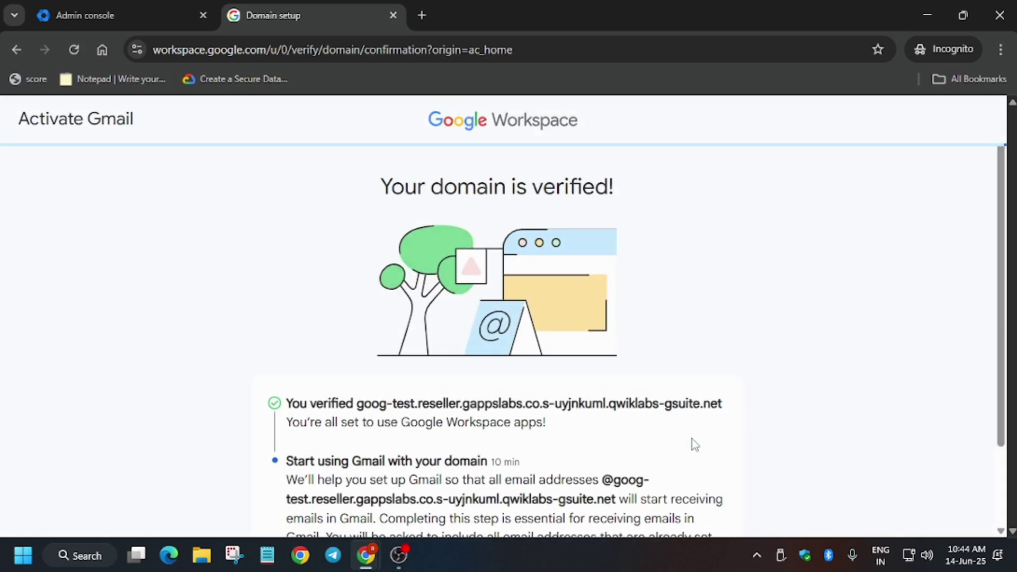
scroll(302, 438, down, 2)
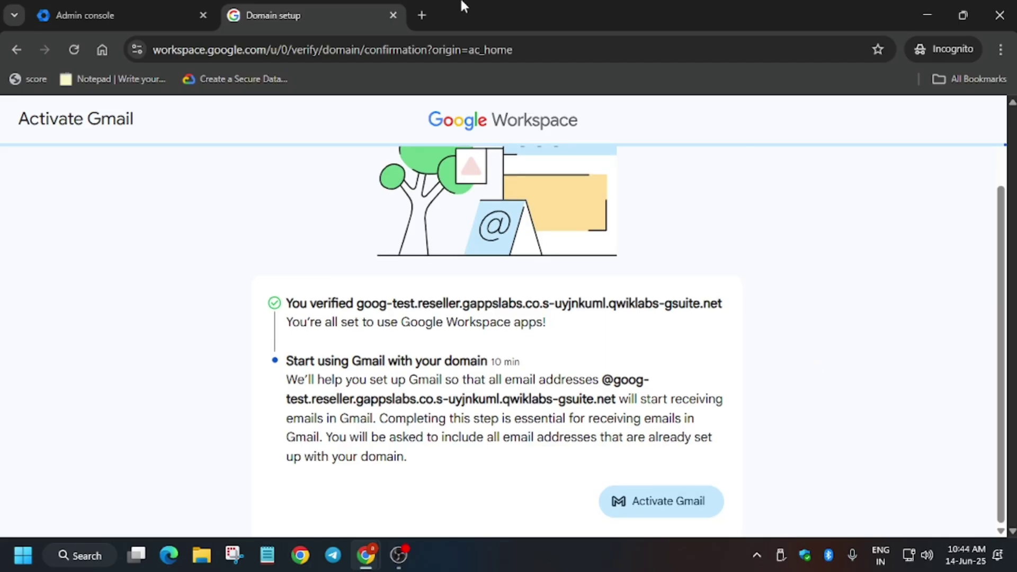
click(393, 14)
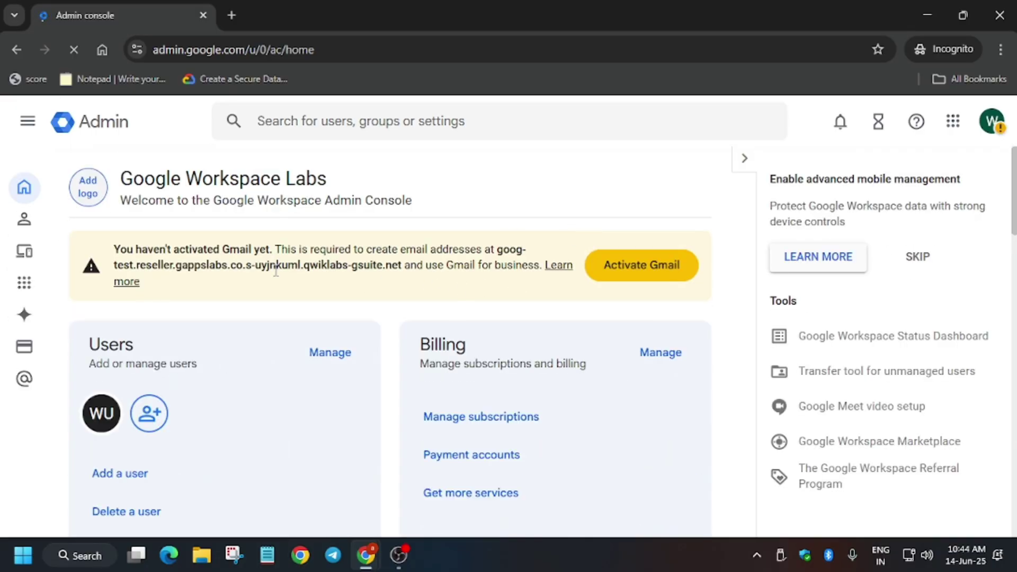
- Open Directory > Organizational units, showing only Google Workspace Labs, then return to the instructions
click(25, 250)
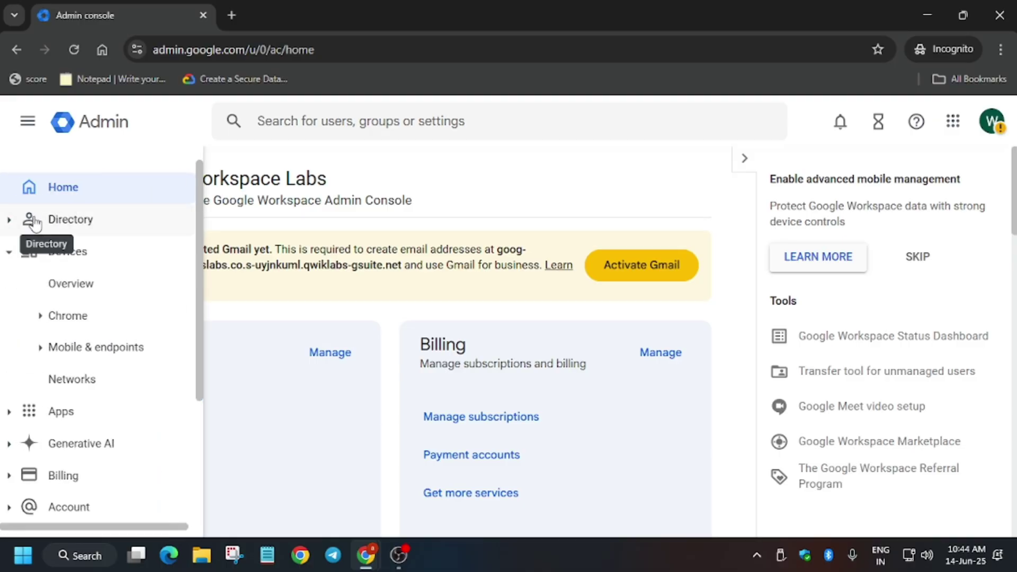
click(27, 221)
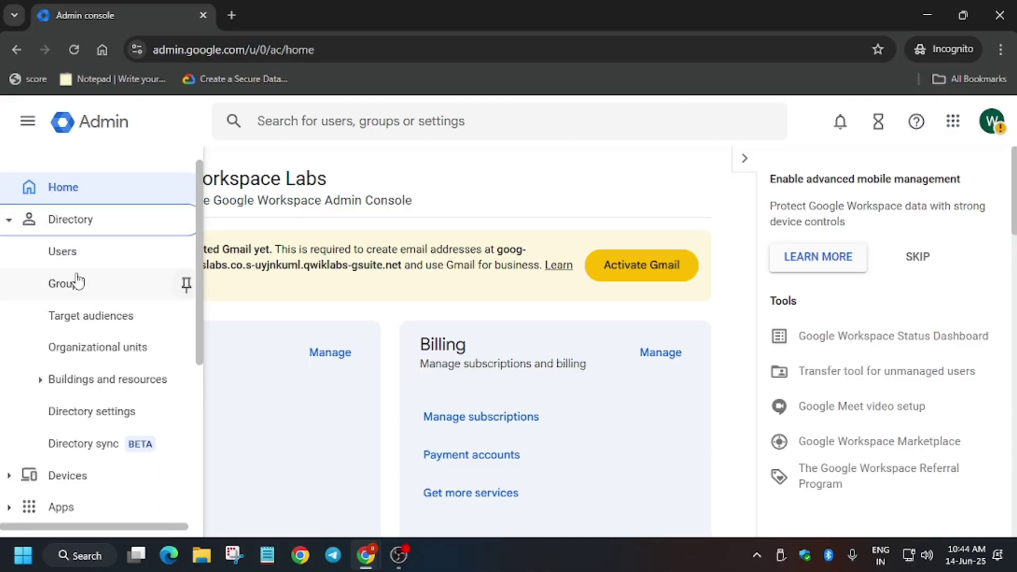
click(108, 354)
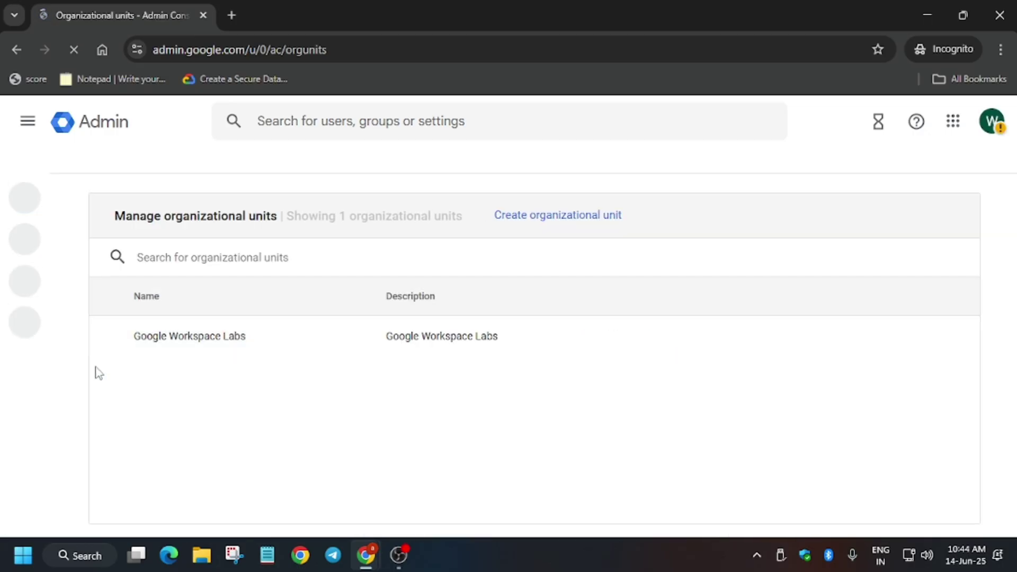
key(alt+Tab)
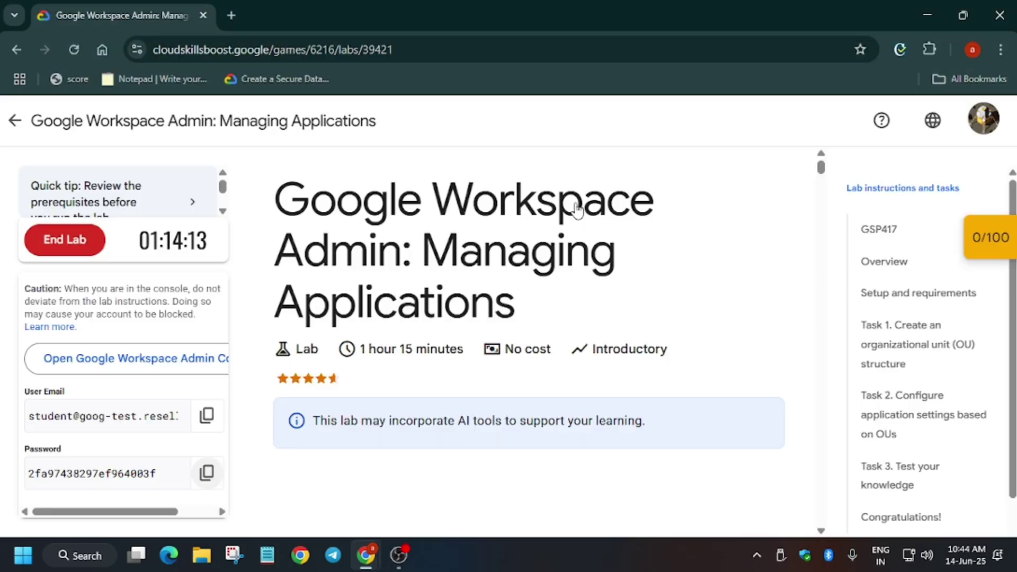
- Jump to Setup and requirements and scroll to Task 1's OU creation steps
click(920, 294)
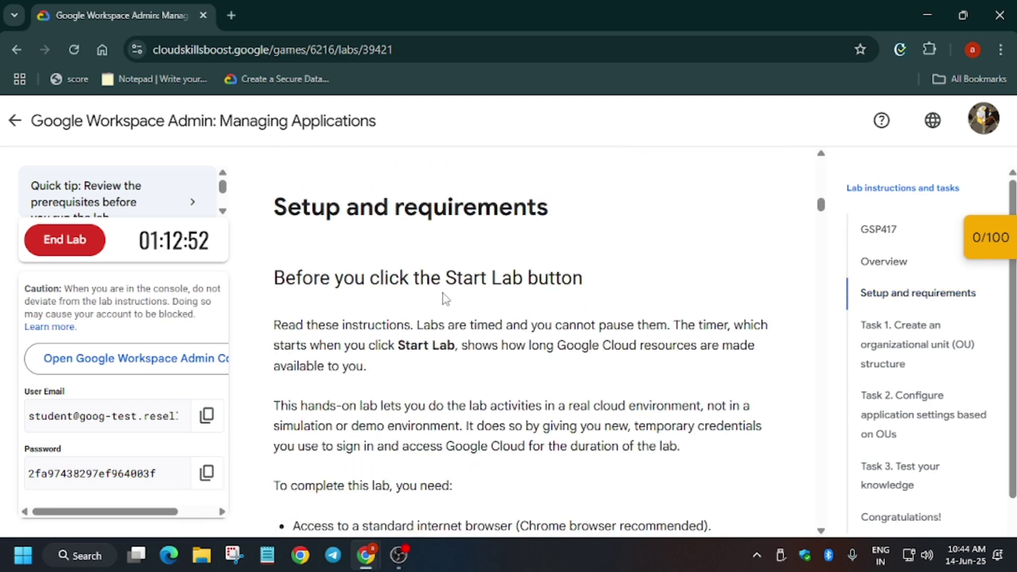
scroll(448, 297, up, 3)
scroll(362, 339, up, 3)
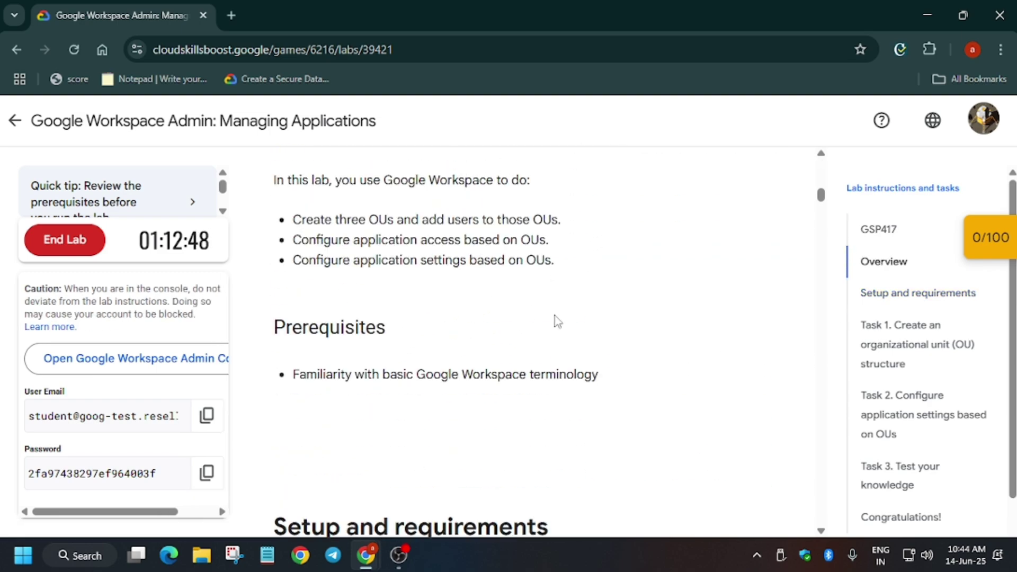
scroll(557, 321, down, 15)
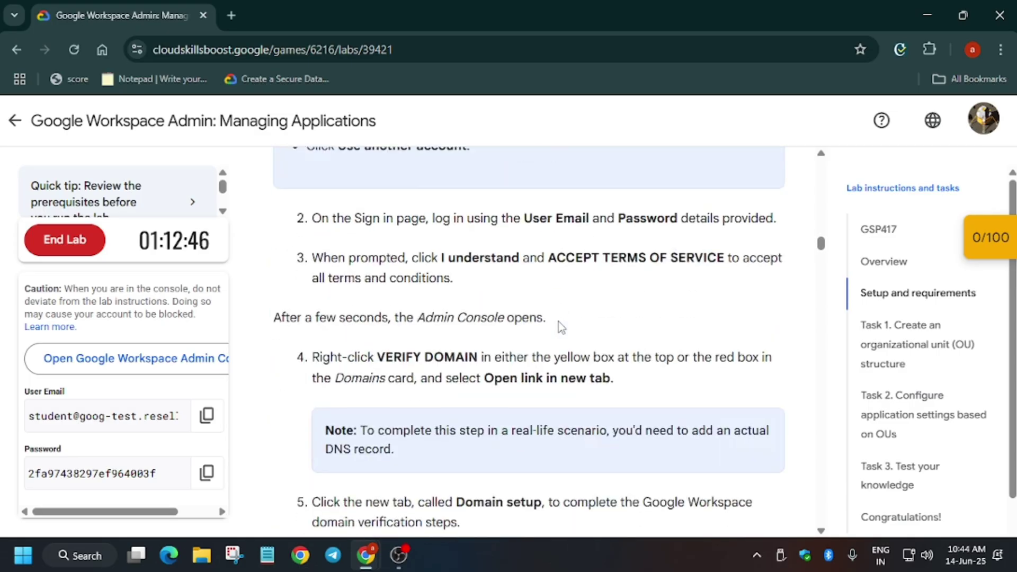
scroll(558, 322, down, 5)
scroll(584, 365, down, 5)
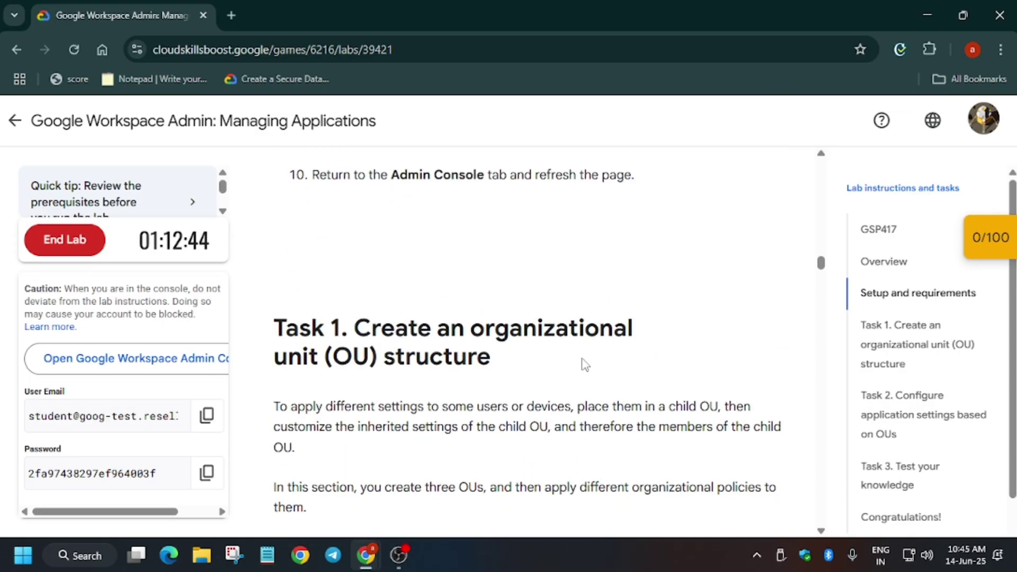
scroll(584, 365, down, 5)
scroll(501, 337, down, 3)
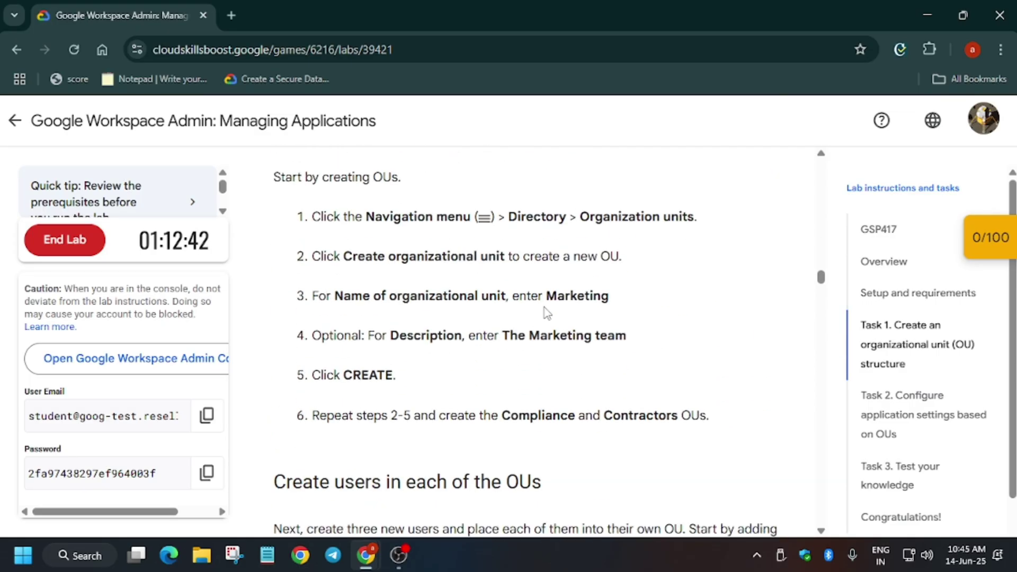
- Create the Marketing organizational unit using the name copied from the instructions
drag(550, 295, 610, 297)
key(ctrl+c)
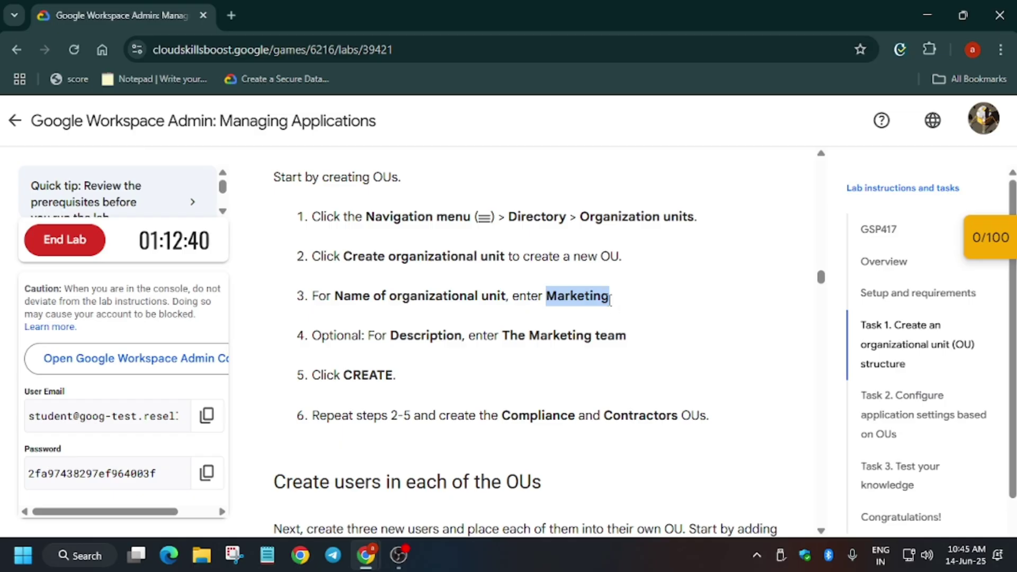
key(alt+Tab)
click(595, 295)
key(ctrl+v)
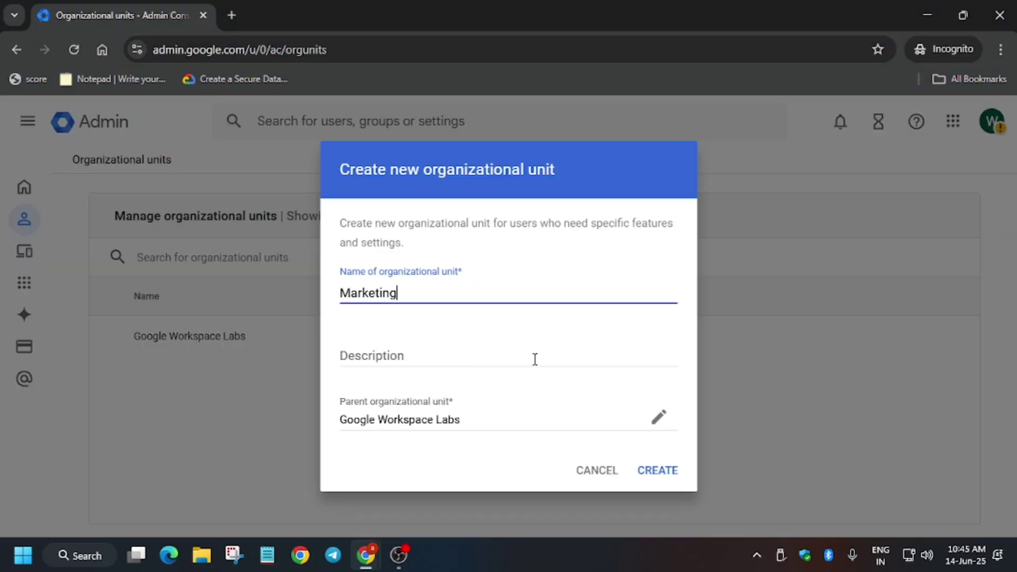
click(667, 470)
- Create the Compliance organizational unit
key(alt+Tab)
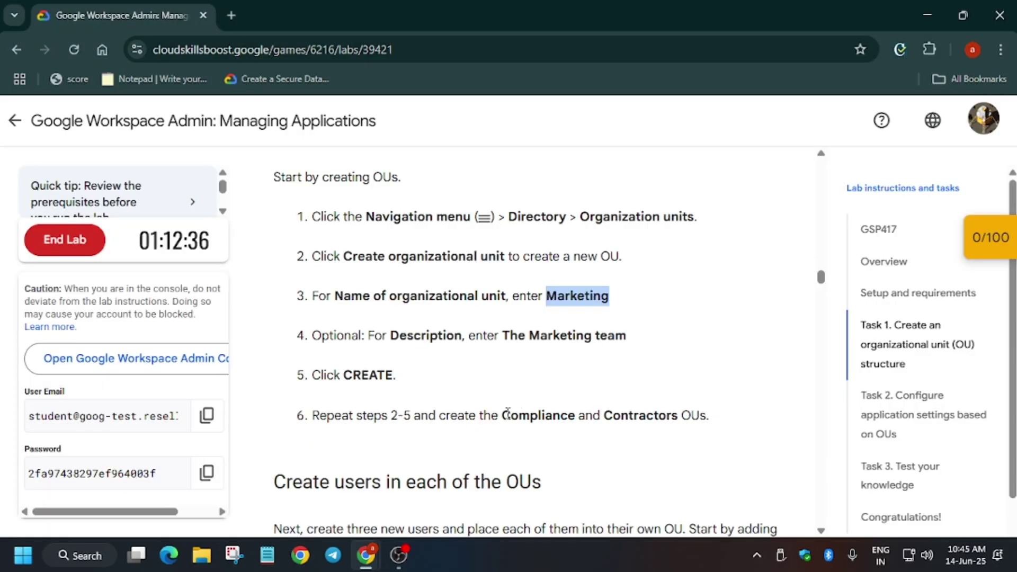
drag(505, 415, 572, 419)
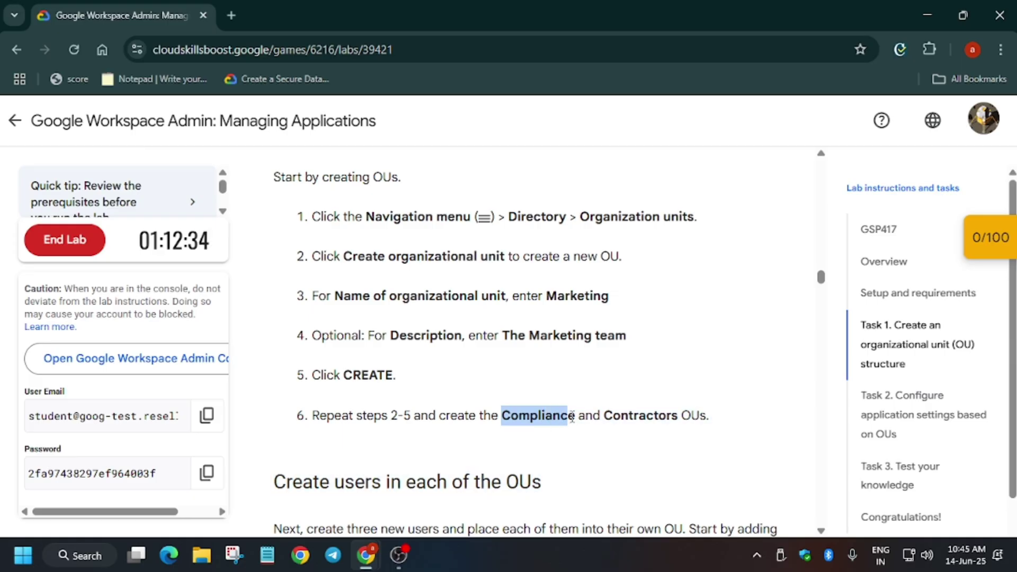
key(ctrl+c)
key(alt+Tab)
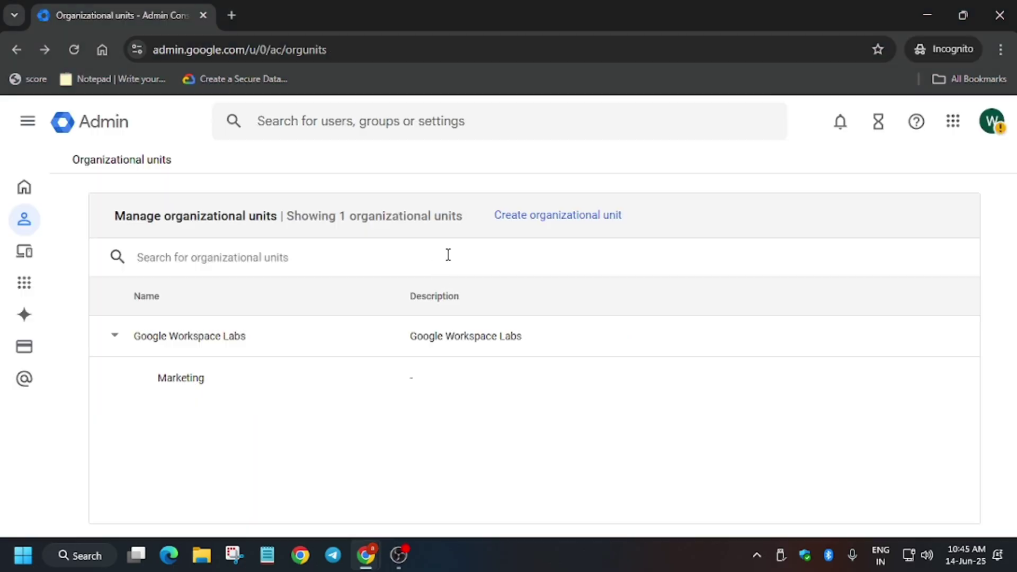
click(532, 220)
key(ctrl+v)
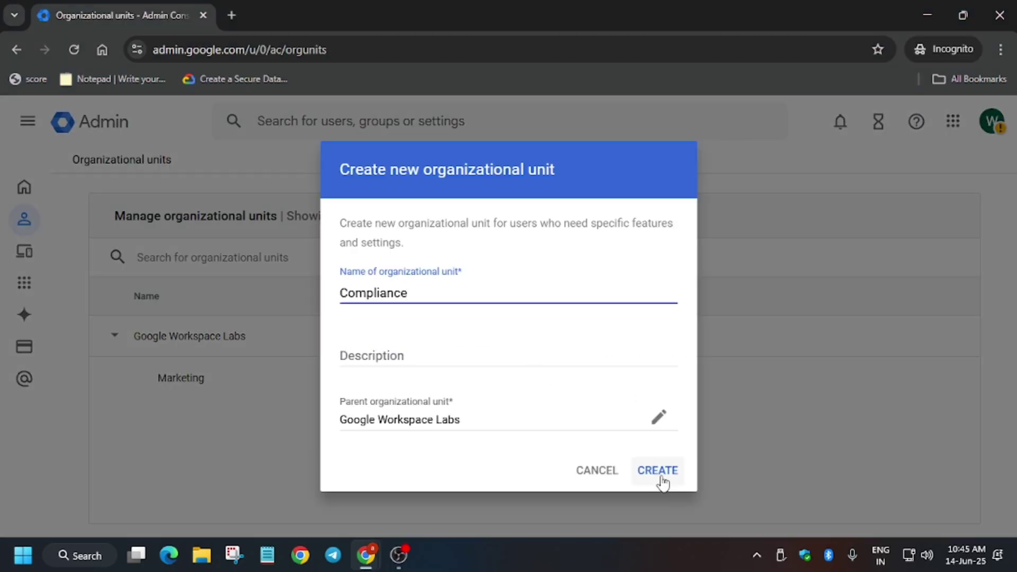
click(660, 475)
- Create the Contractors organizational unit
key(alt+Tab)
click(608, 419)
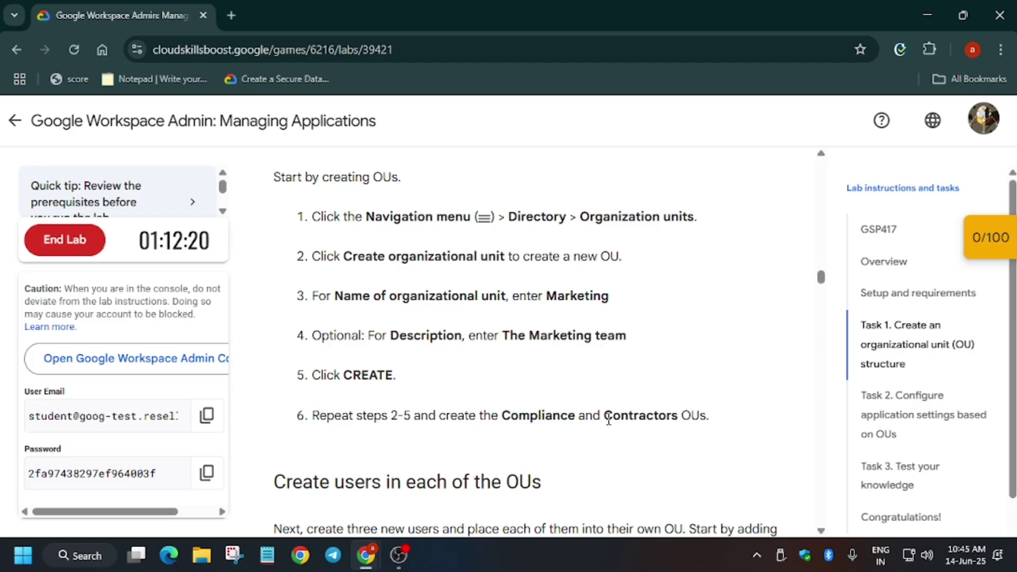
drag(609, 419, 665, 425)
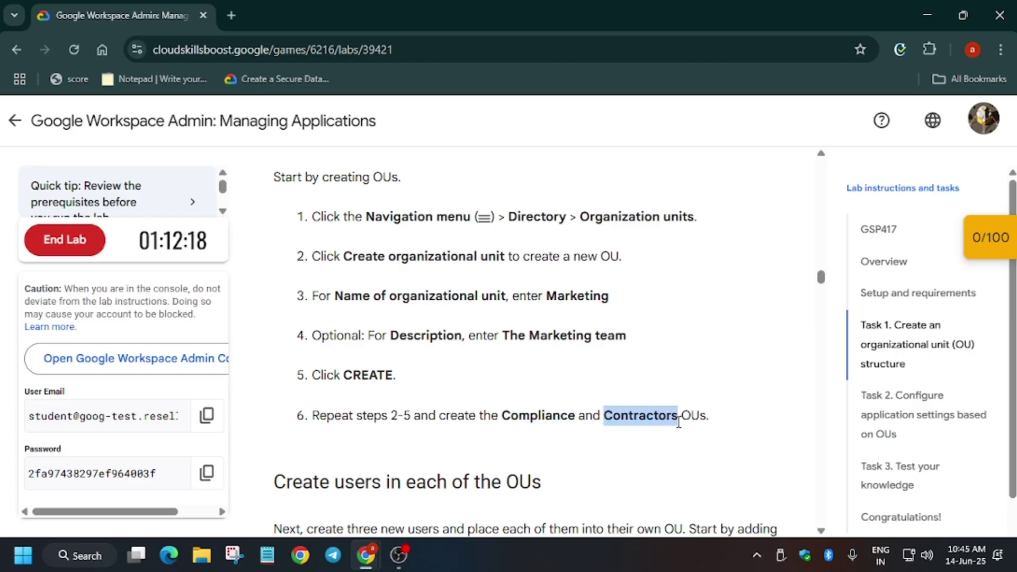
key(alt+Tab)
click(535, 213)
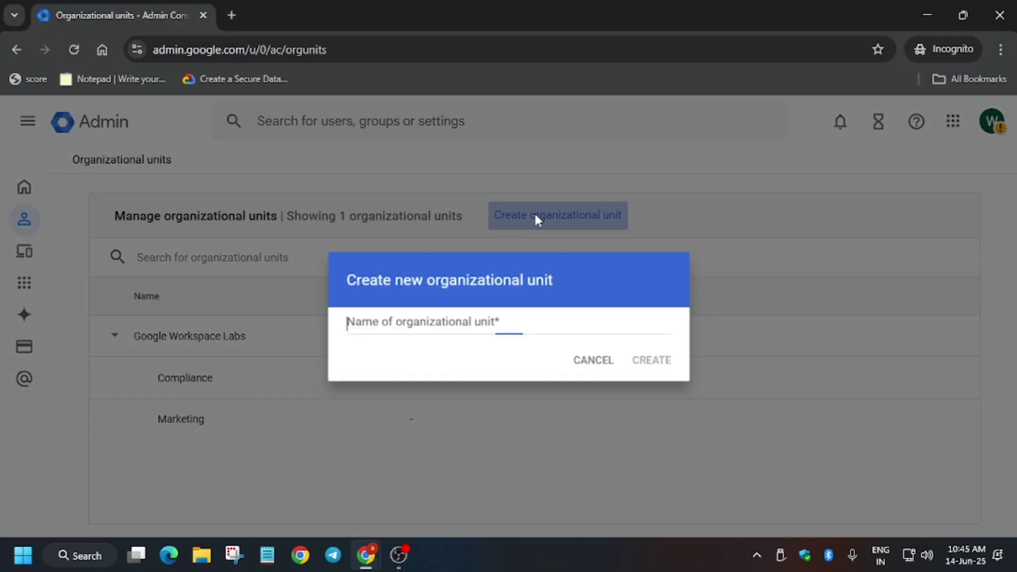
key(ctrl+v)
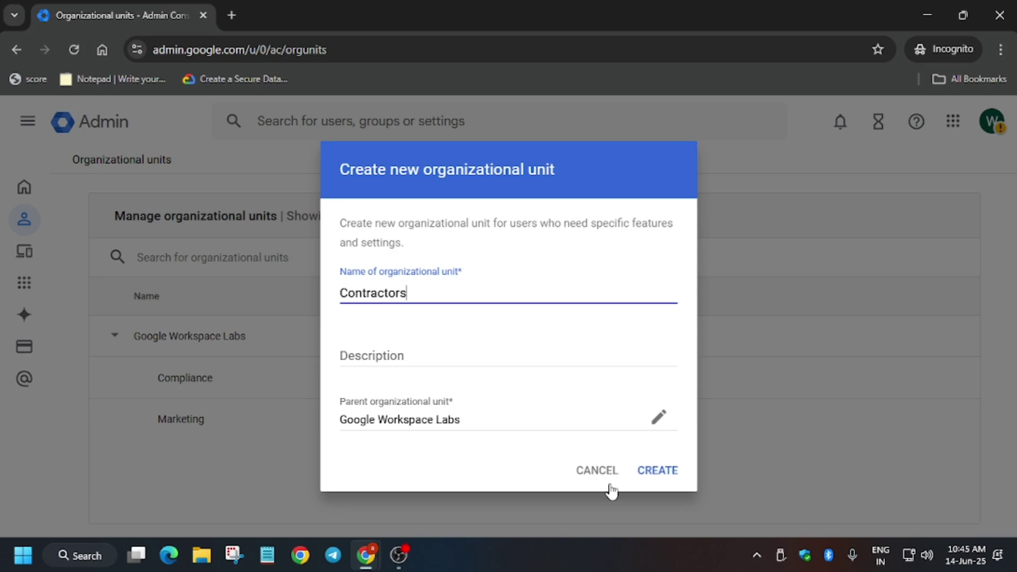
click(672, 469)
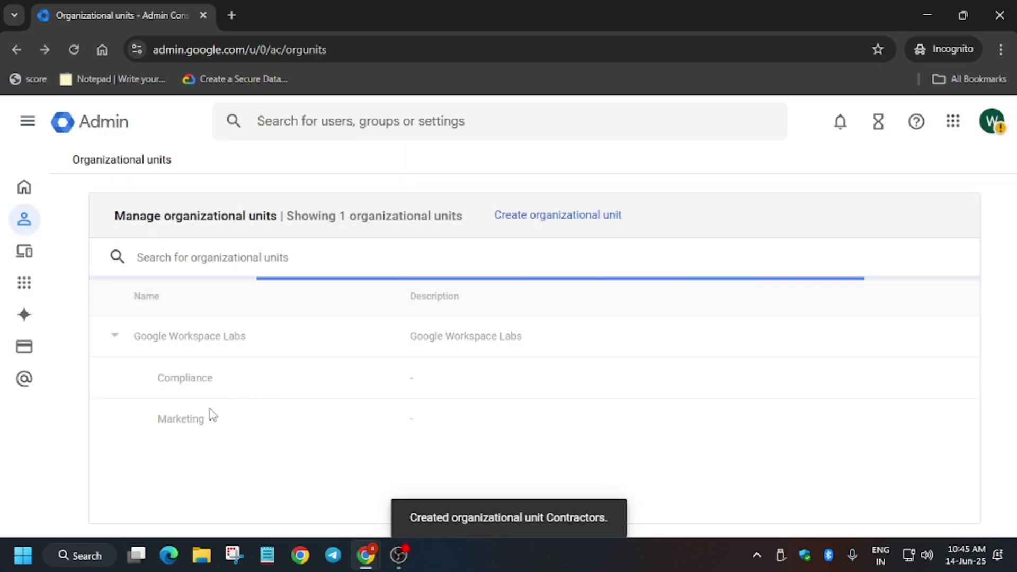
key(alt+Tab)
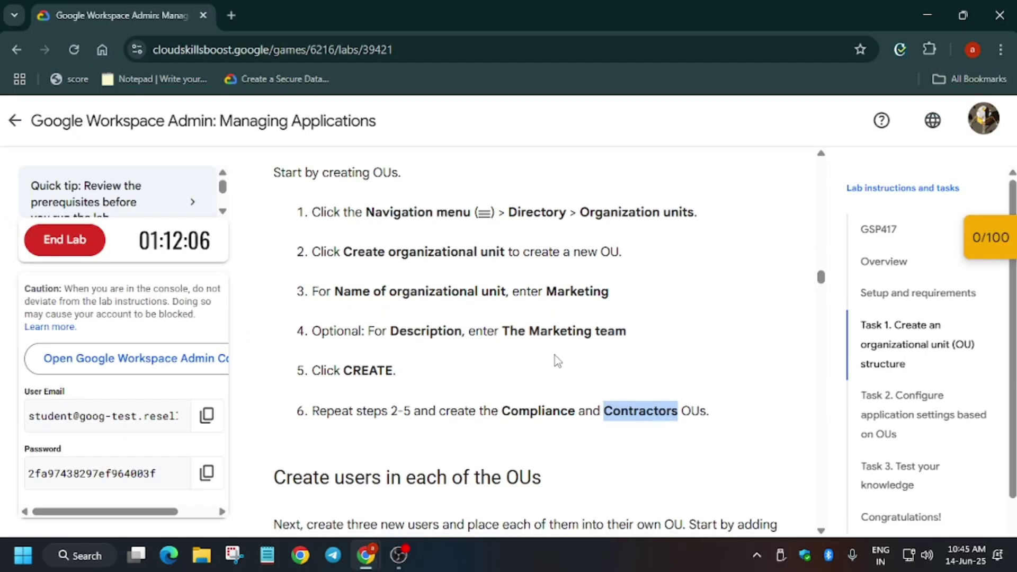
scroll(554, 355, down, 7)
key(alt+Tab)
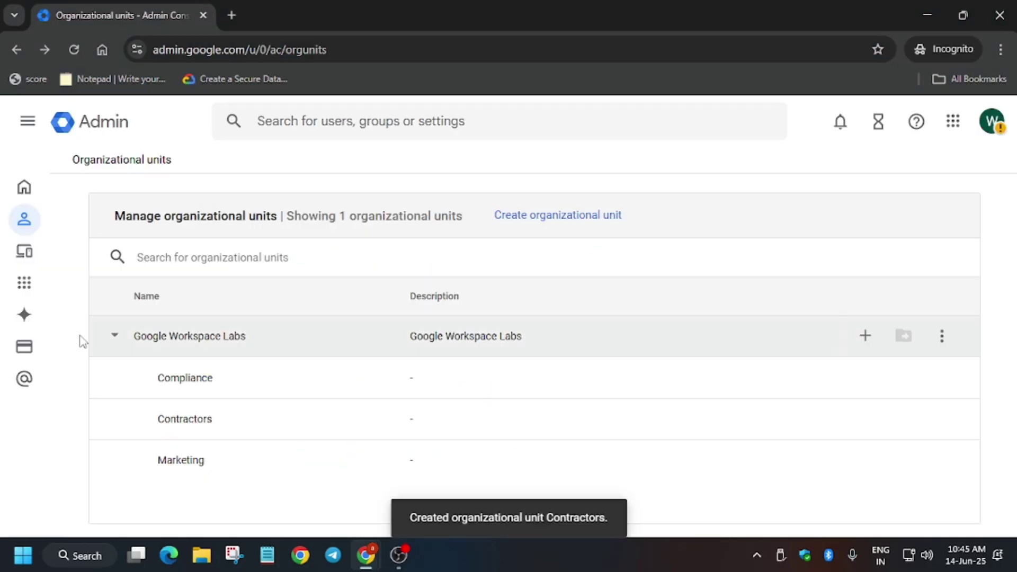
- Open Directory > Users, start a new user, and fill in the first name from step 3
click(18, 225)
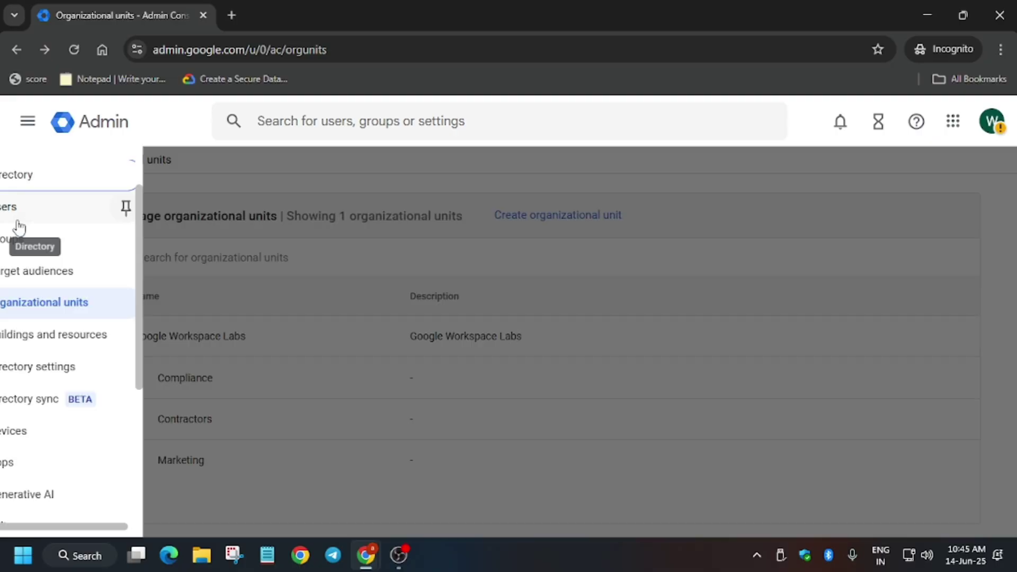
click(88, 209)
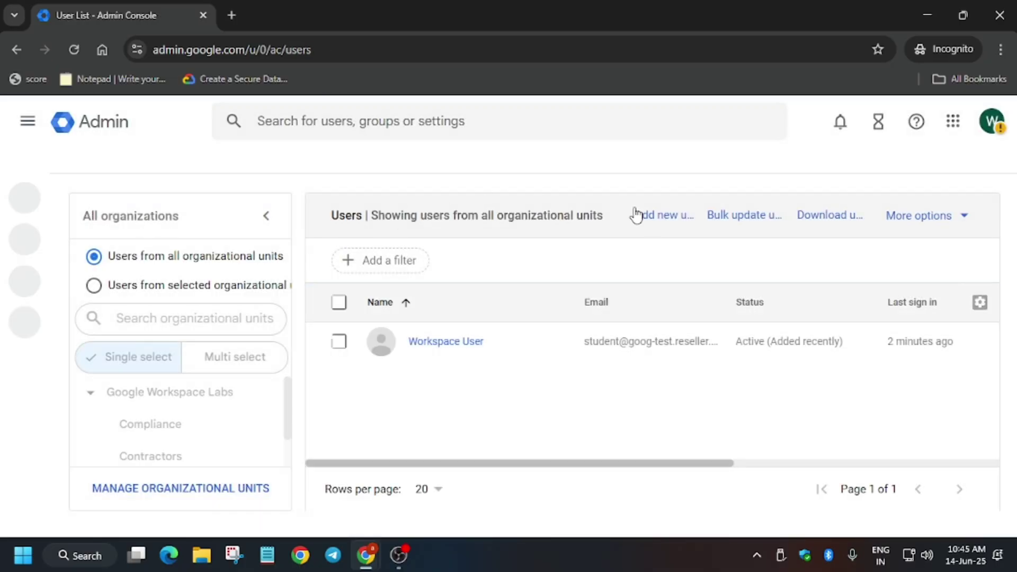
click(663, 215)
key(alt+Tab)
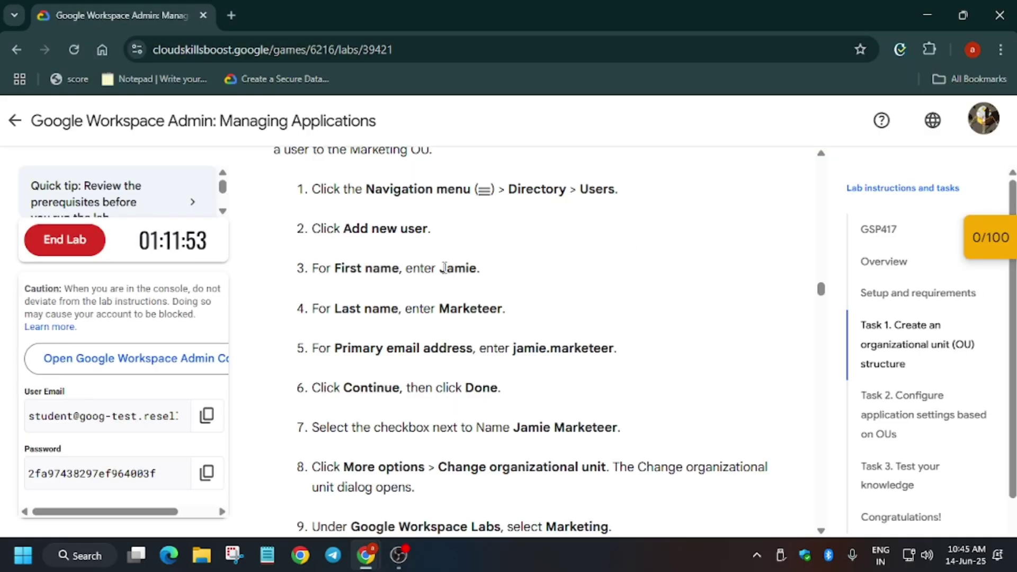
drag(440, 268, 491, 275)
key(ctrl+c)
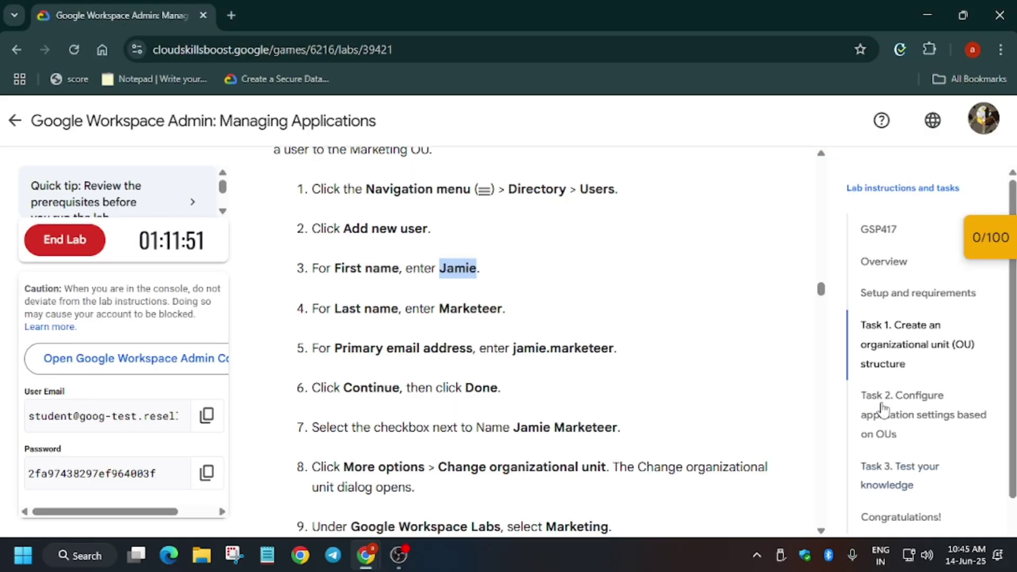
key(alt+Tab)
key(ctrl+v)
- Fill in the new user's last name from step 4 of the instructions
key(alt+Tab)
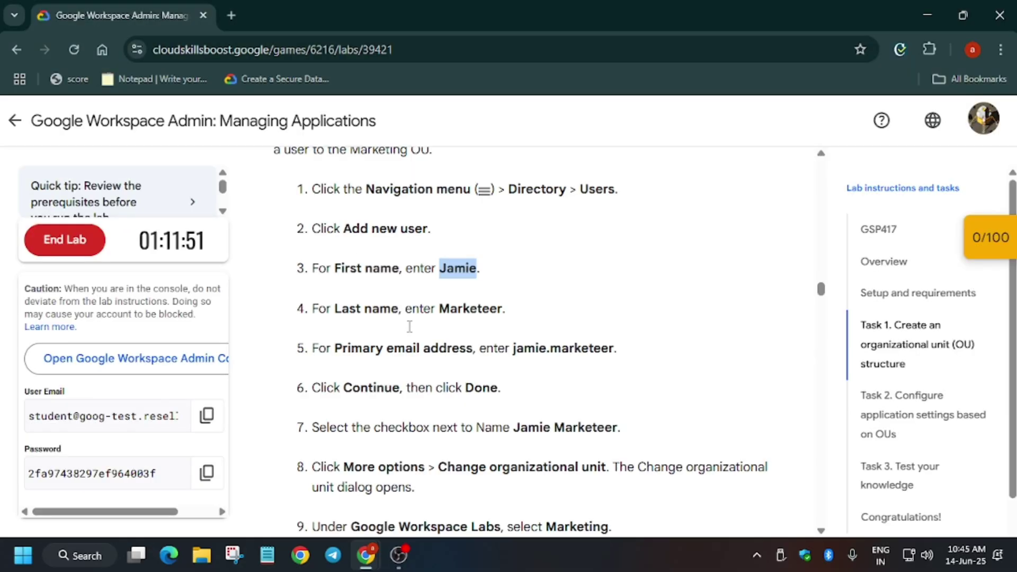
drag(444, 309, 511, 316)
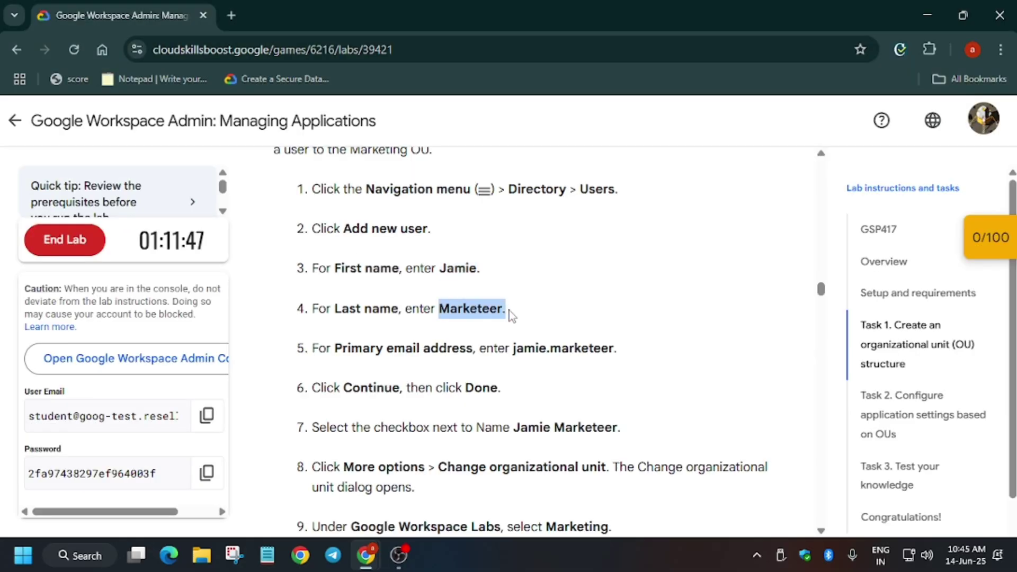
key(ctrl+c)
key(alt+Tab)
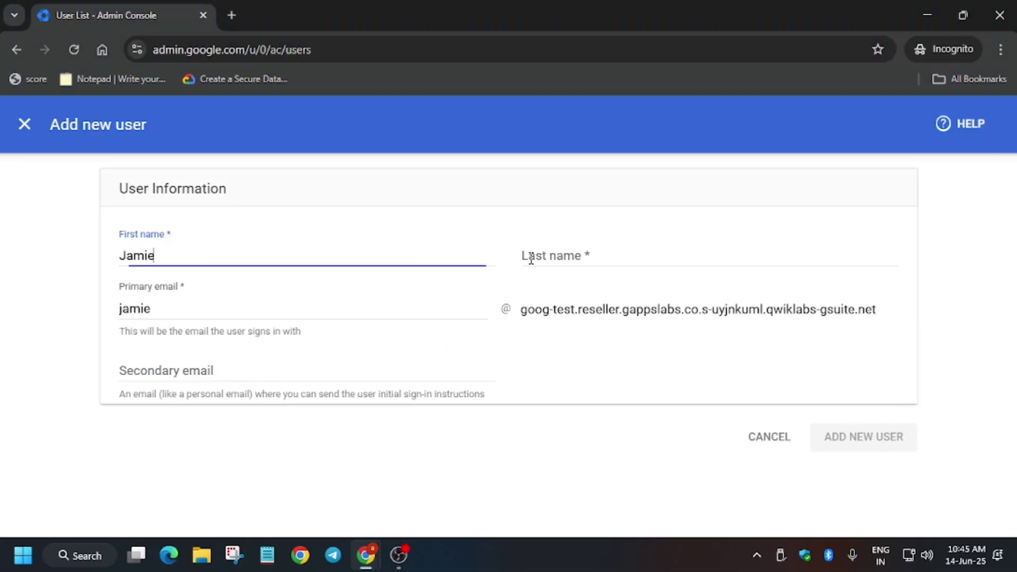
click(559, 251)
key(ctrl+v)
- Replace the primary email with the address from step 5 and add the user
key(alt+Tab)
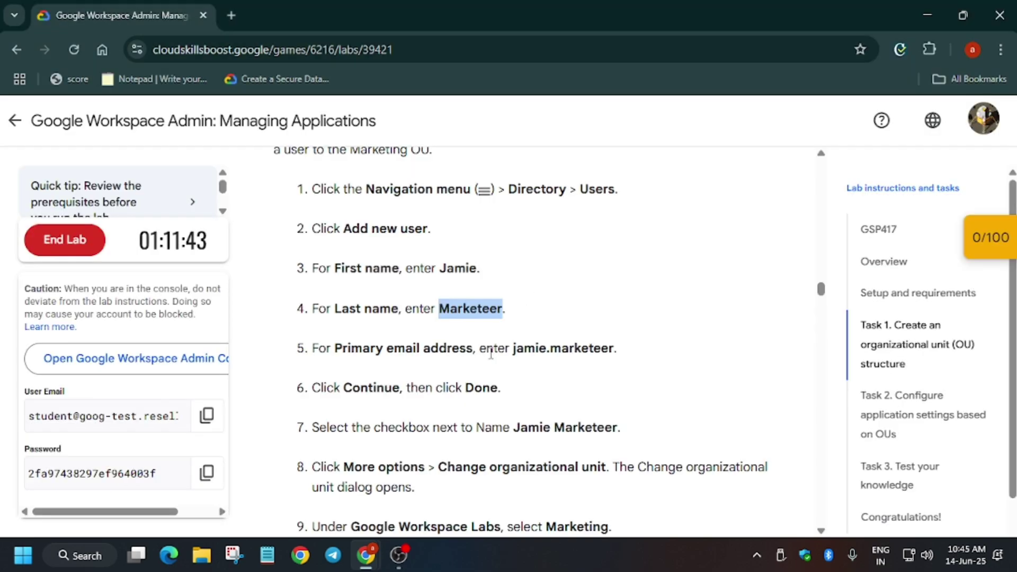
drag(514, 349, 687, 359)
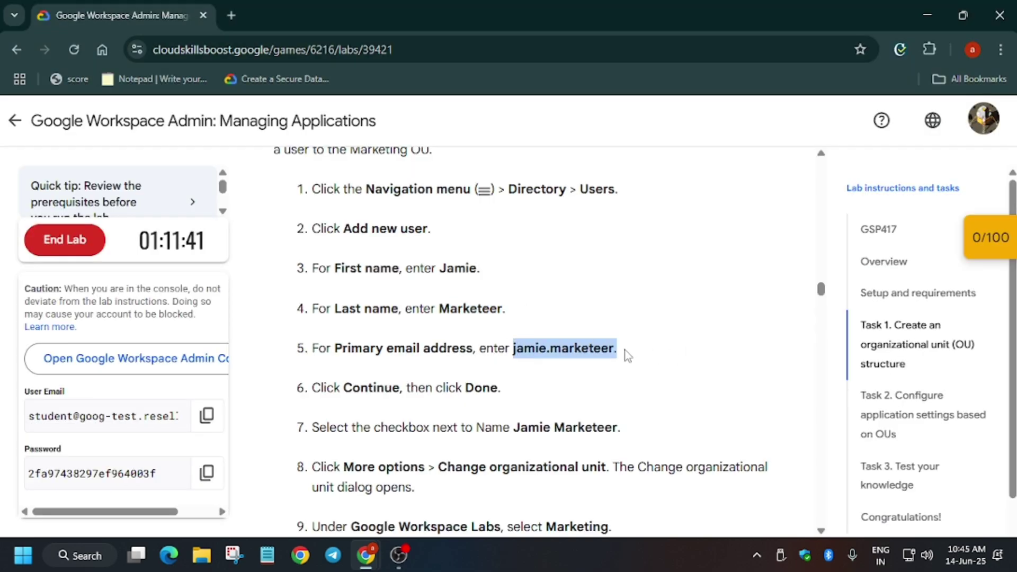
drag(614, 357, 649, 399)
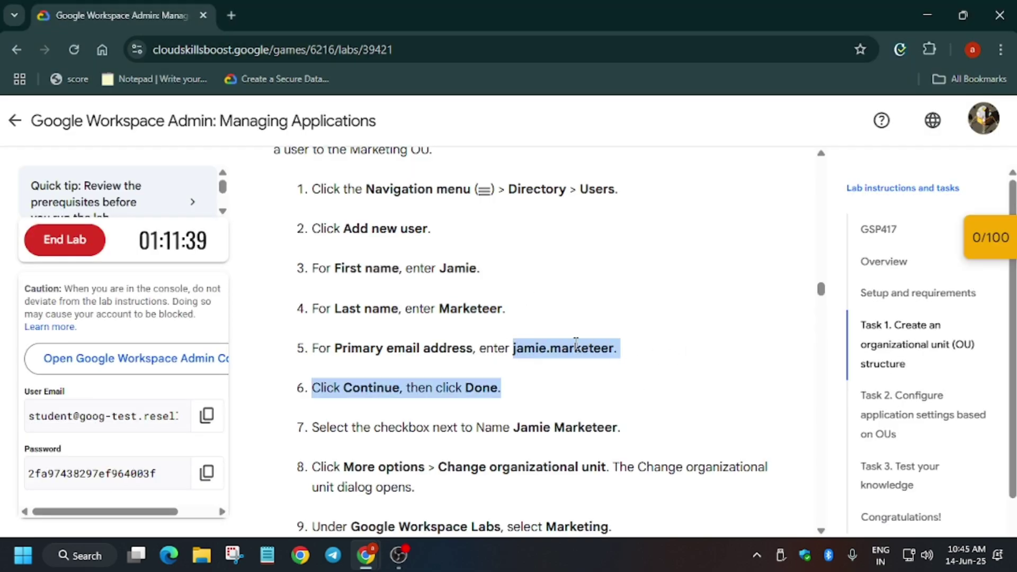
click(502, 344)
drag(513, 350, 647, 355)
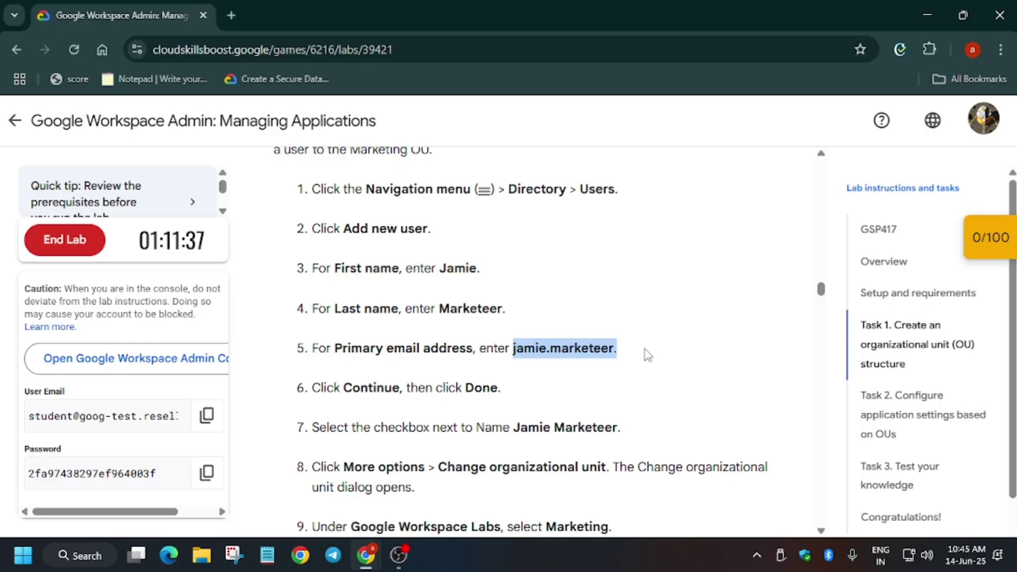
key(alt+Tab)
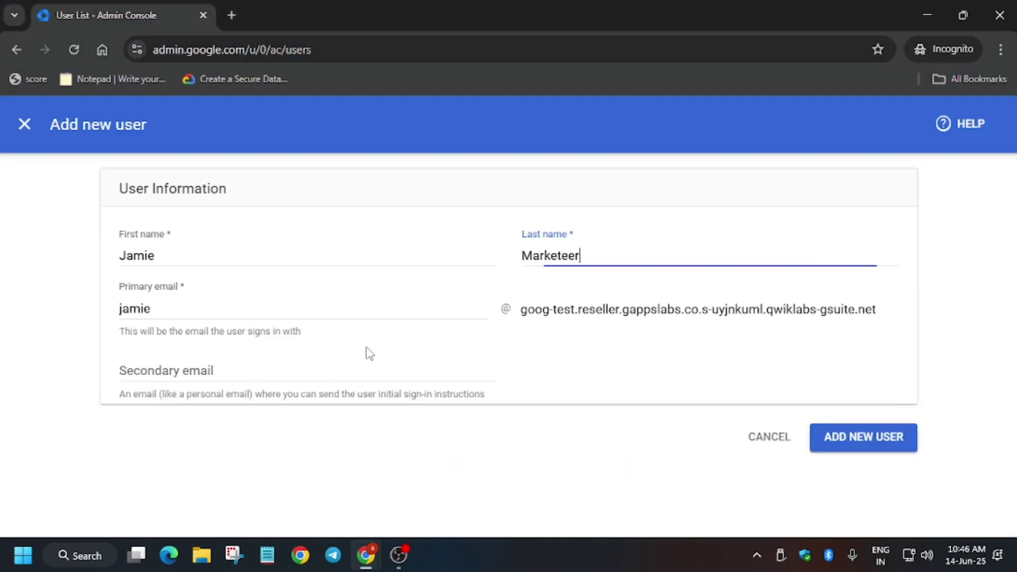
click(362, 373)
click(331, 303)
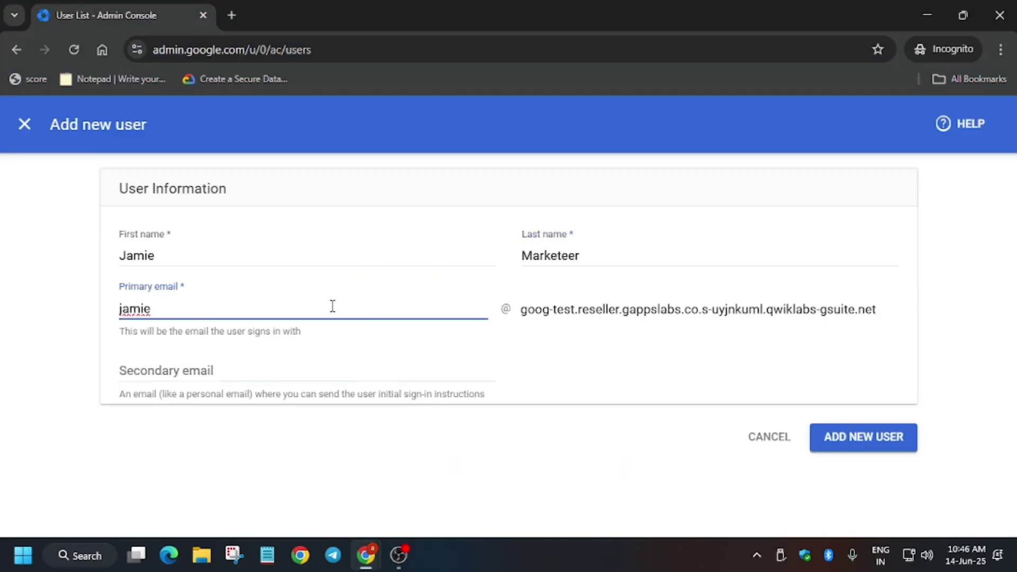
double_click(332, 306)
key(ctrl+v)
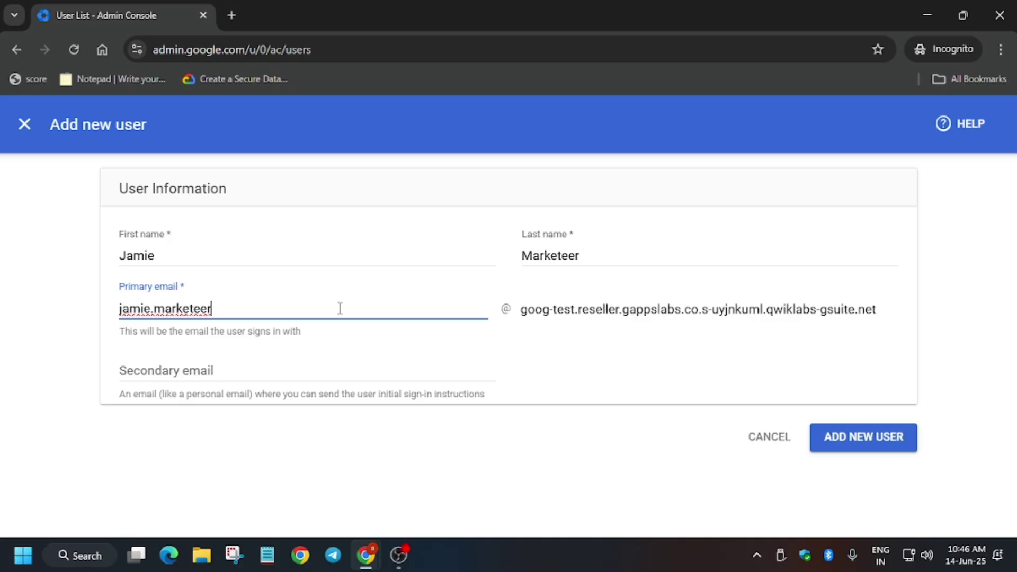
click(890, 449)
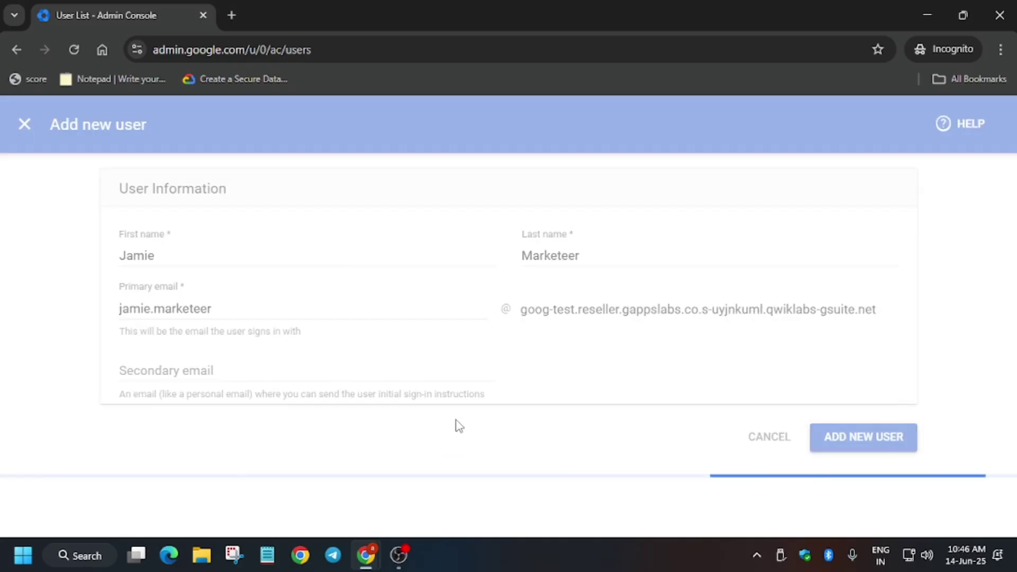
scroll(288, 459, down, 2)
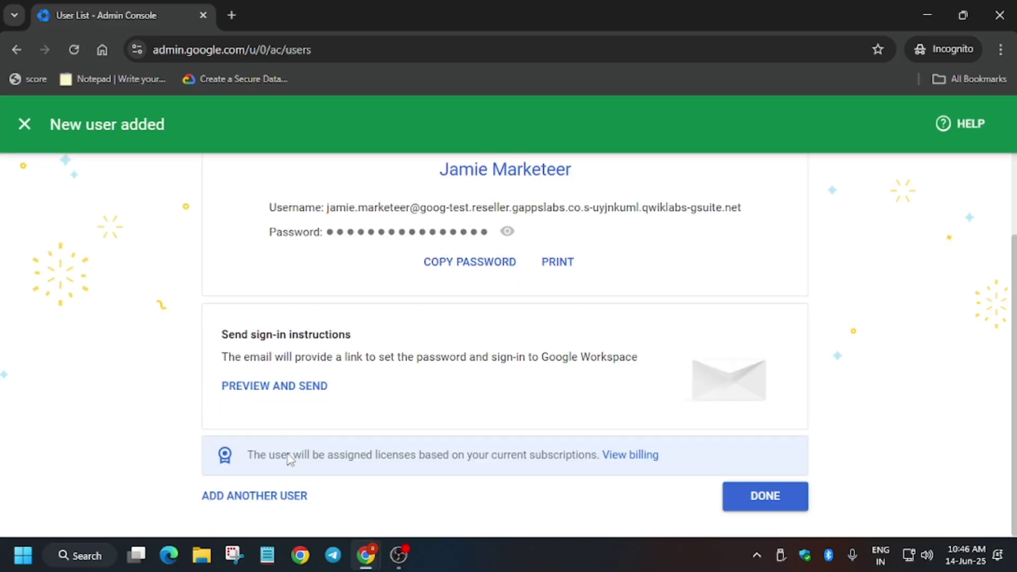
click(289, 495)
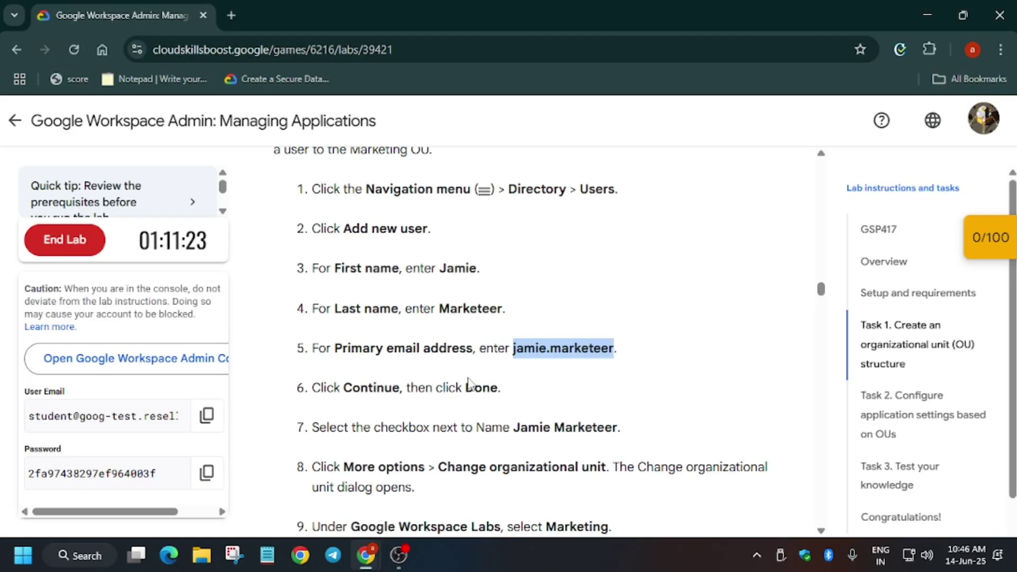
- Enter the Compliance user's first and last names from the lab instructions
scroll(544, 396, down, 3)
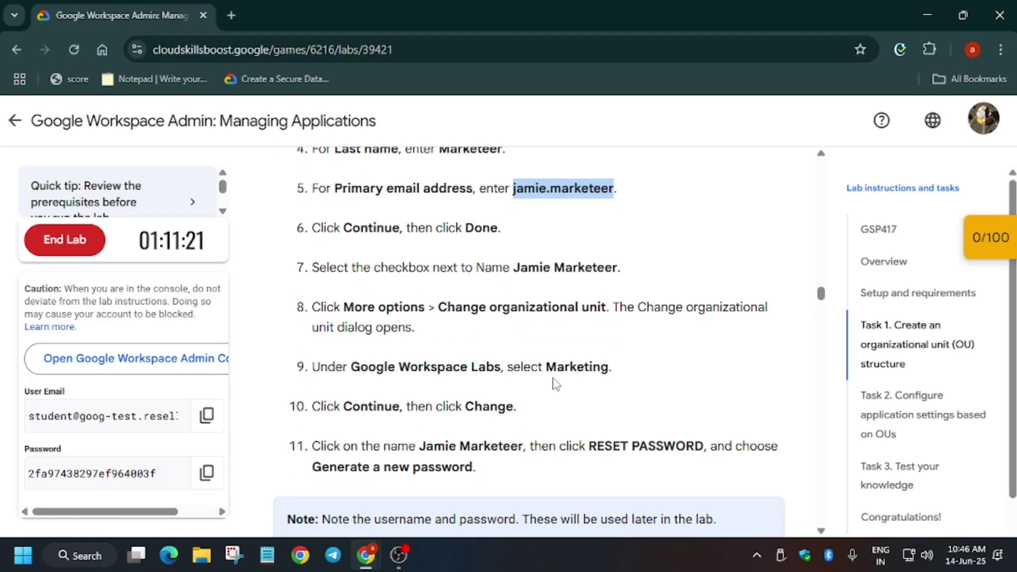
scroll(555, 373, down, 6)
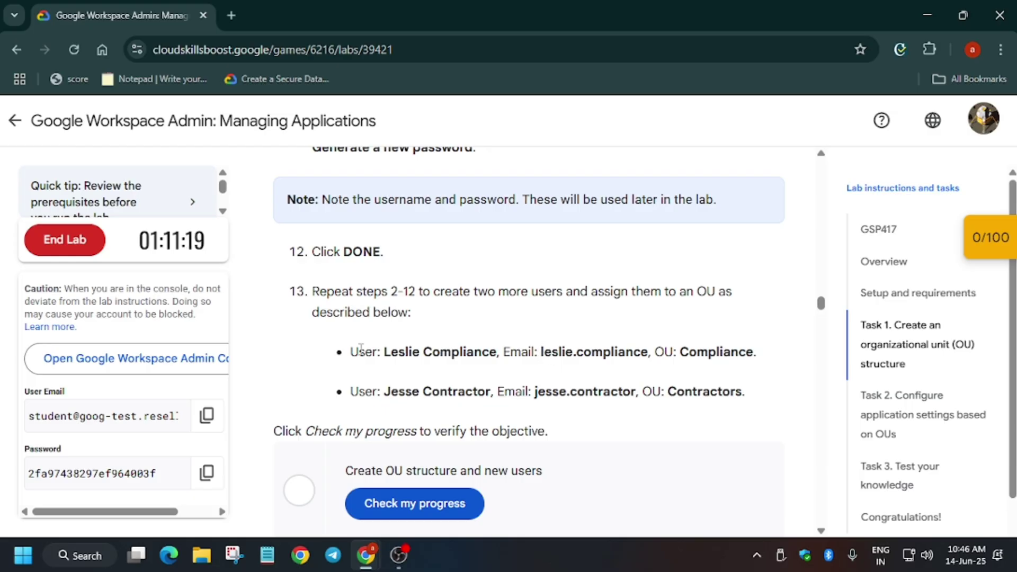
drag(385, 352, 416, 355)
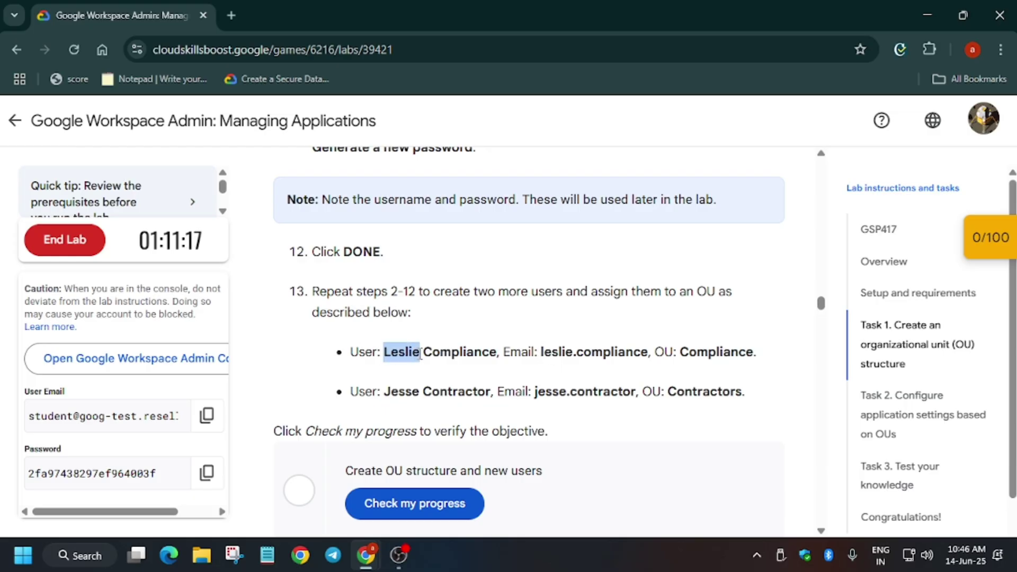
key(alt+Tab)
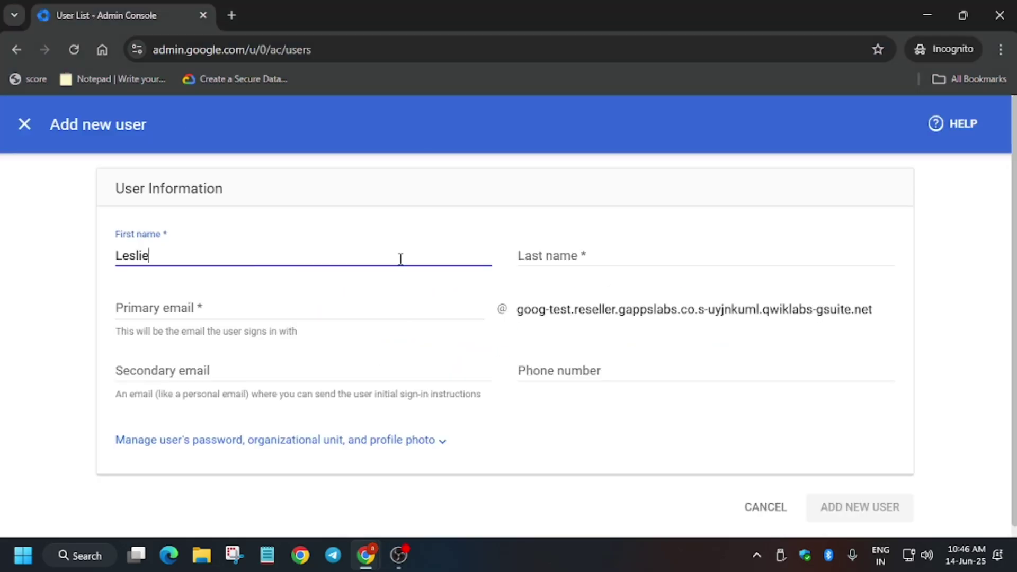
key(alt+Tab)
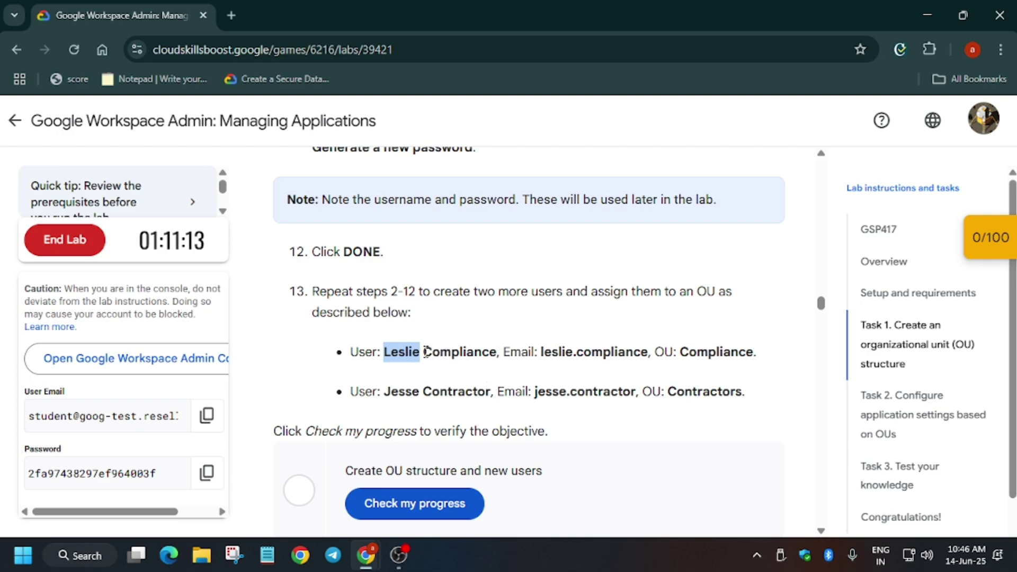
drag(424, 352, 502, 356)
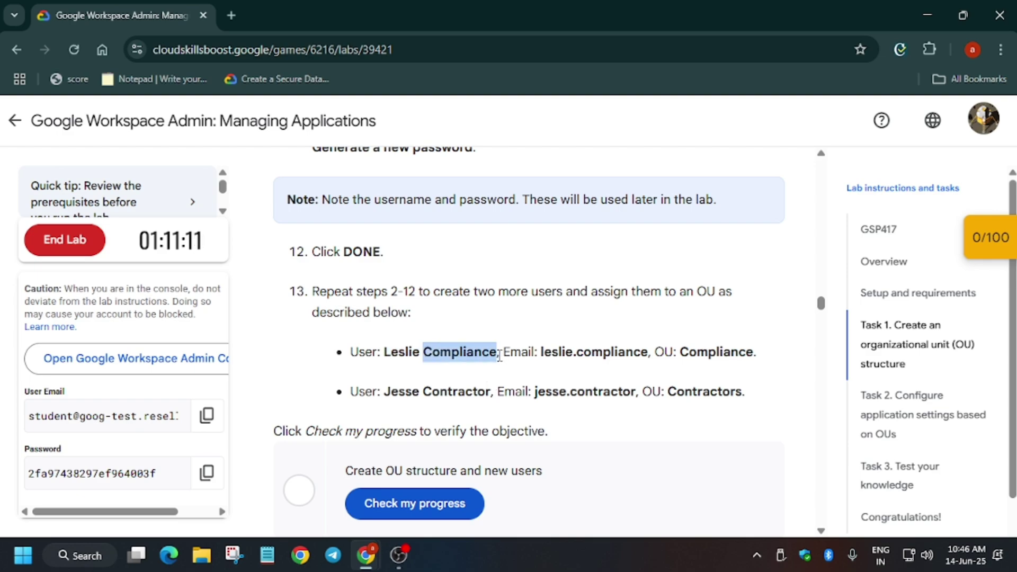
key(ctrl+c)
key(alt+Tab)
click(553, 258)
key(ctrl+v)
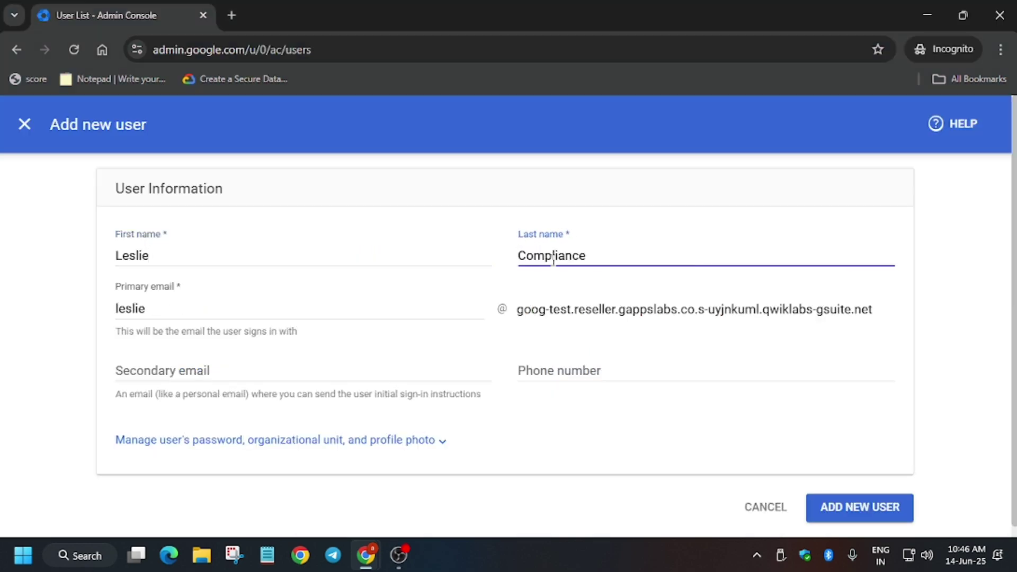
- Replace the primary email with the Compliance user's username and create the user
key(alt+Tab)
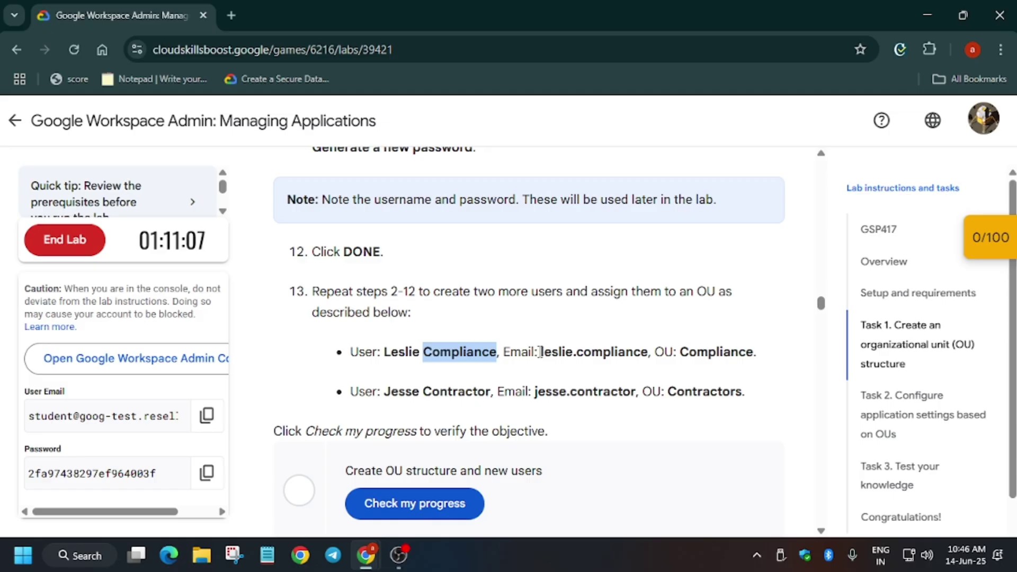
drag(539, 352, 555, 353)
click(543, 354)
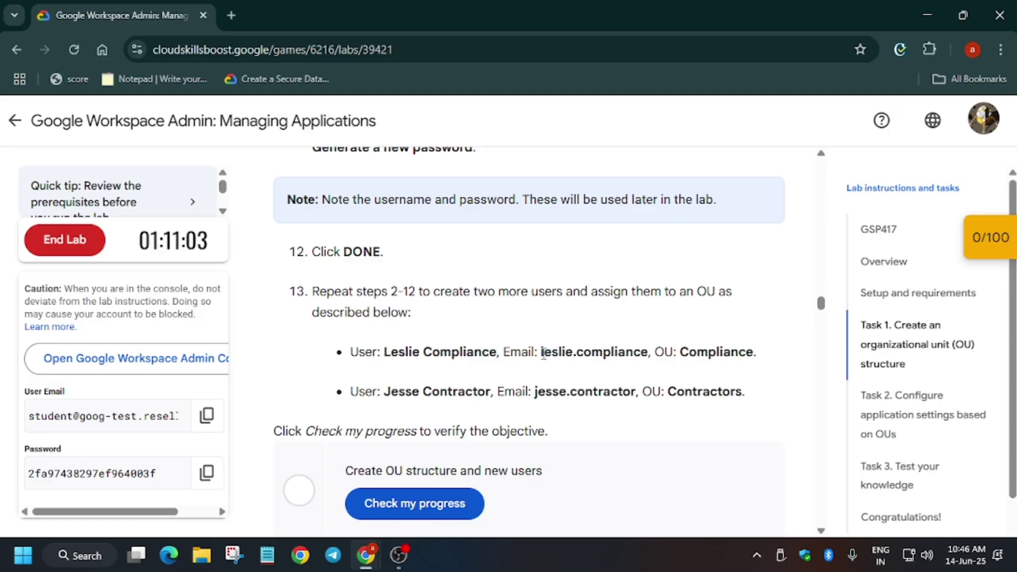
drag(542, 353, 648, 360)
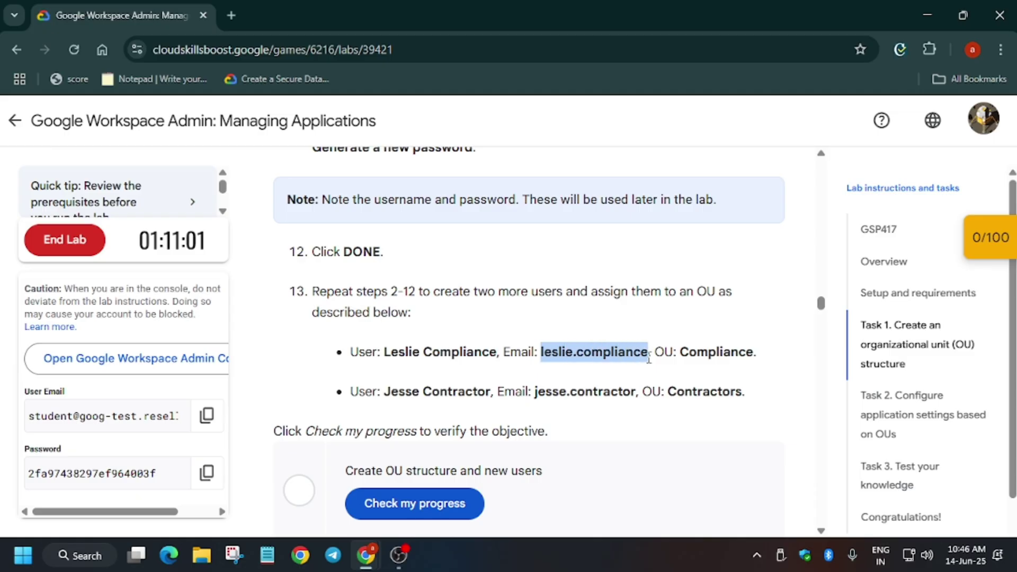
key(alt+Tab)
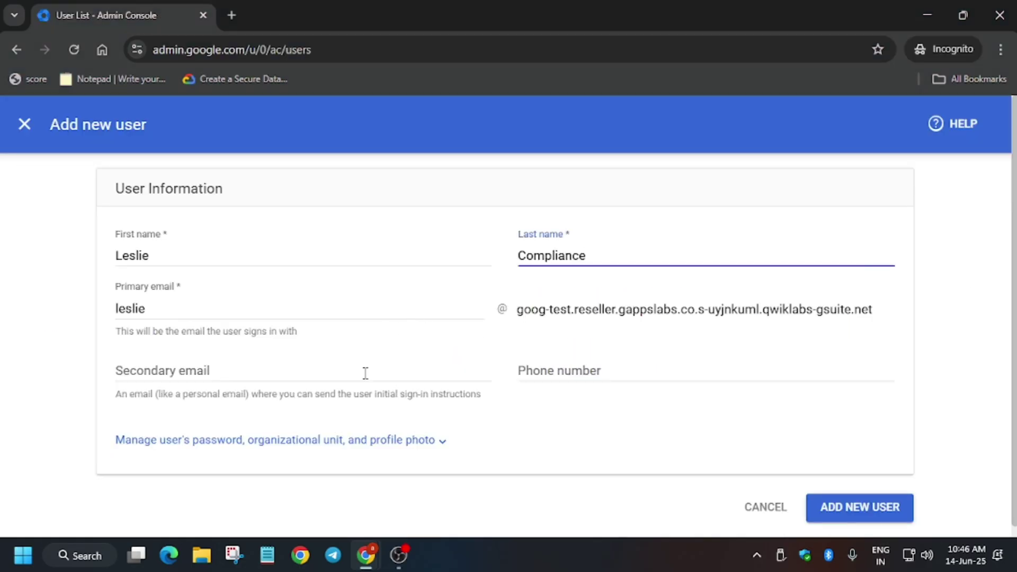
click(428, 310)
key(ctrl+a)
key(ctrl+v)
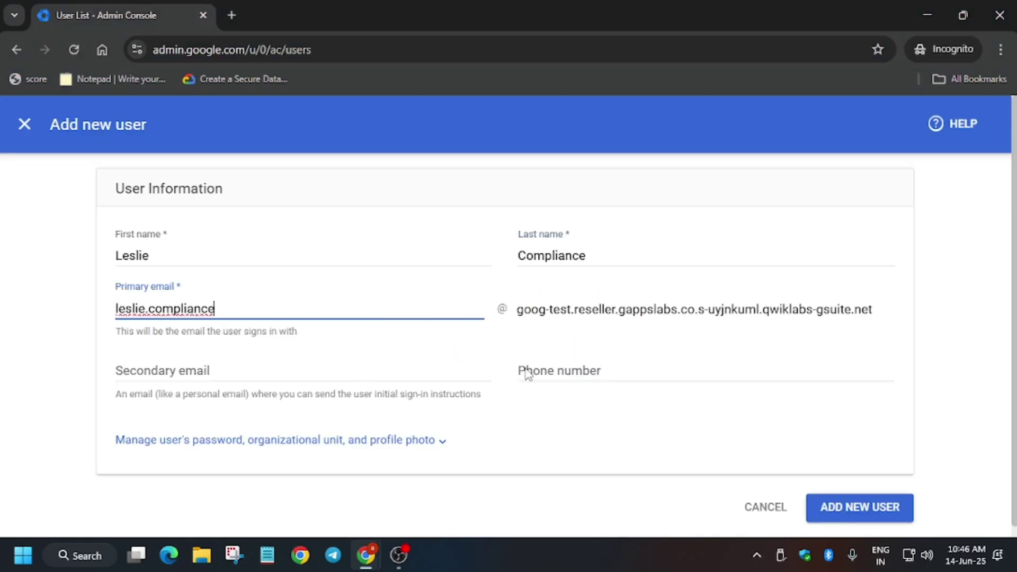
click(839, 506)
key(alt+Tab)
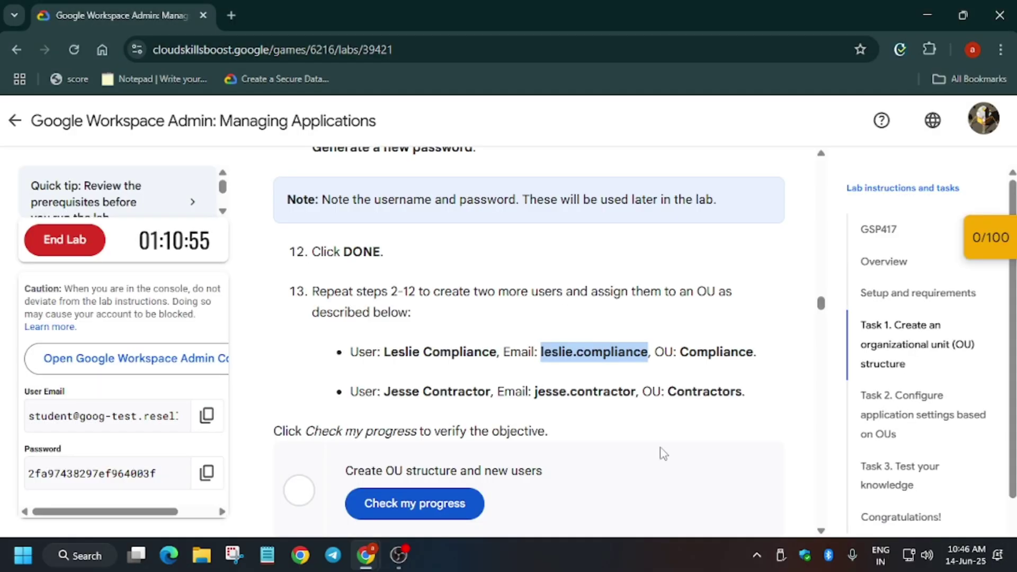
drag(386, 393, 424, 396)
key(alt+Tab)
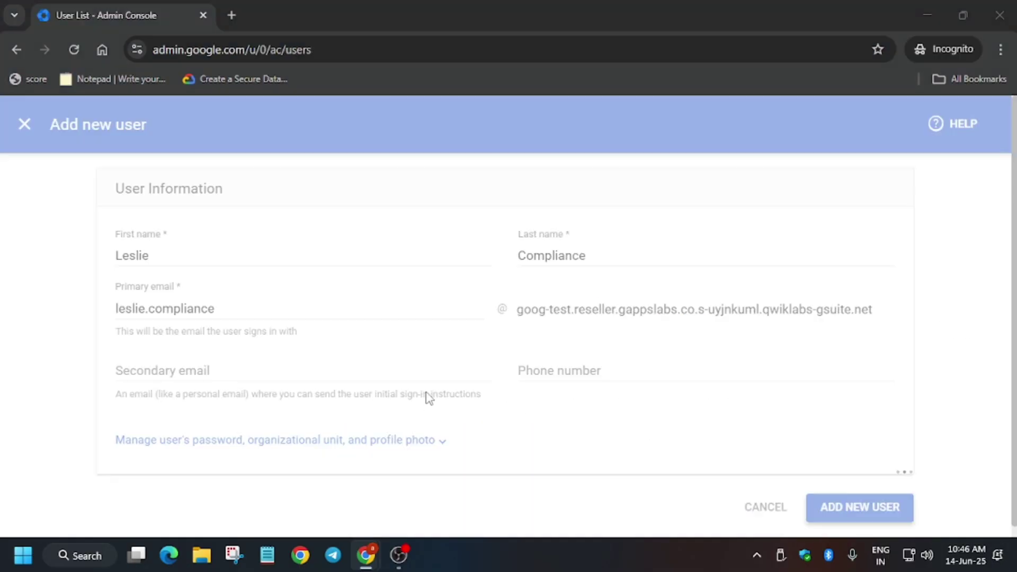
scroll(339, 413, down, 1)
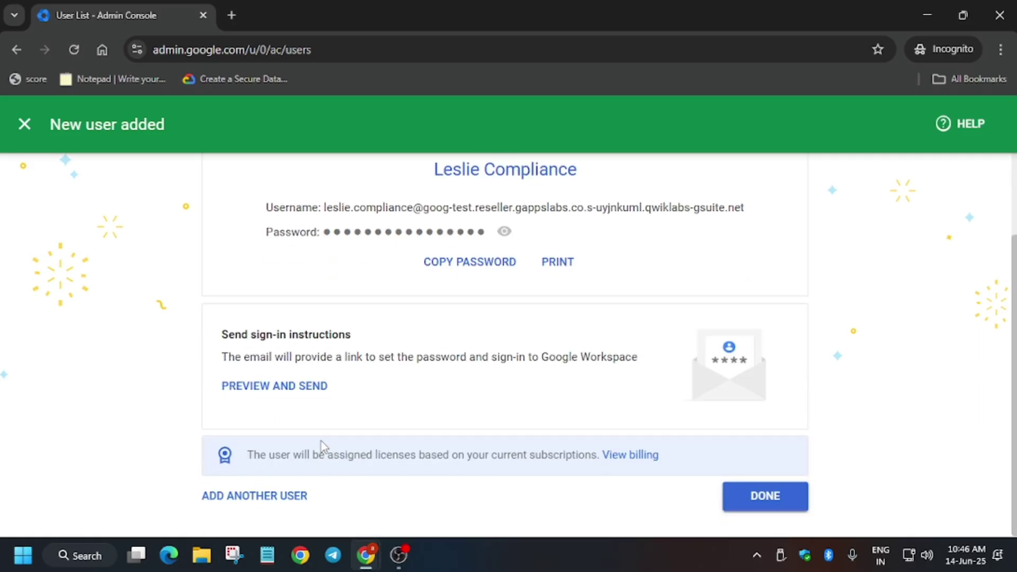
- Start another user and enter the Contractors user's last name from the instructions
click(245, 507)
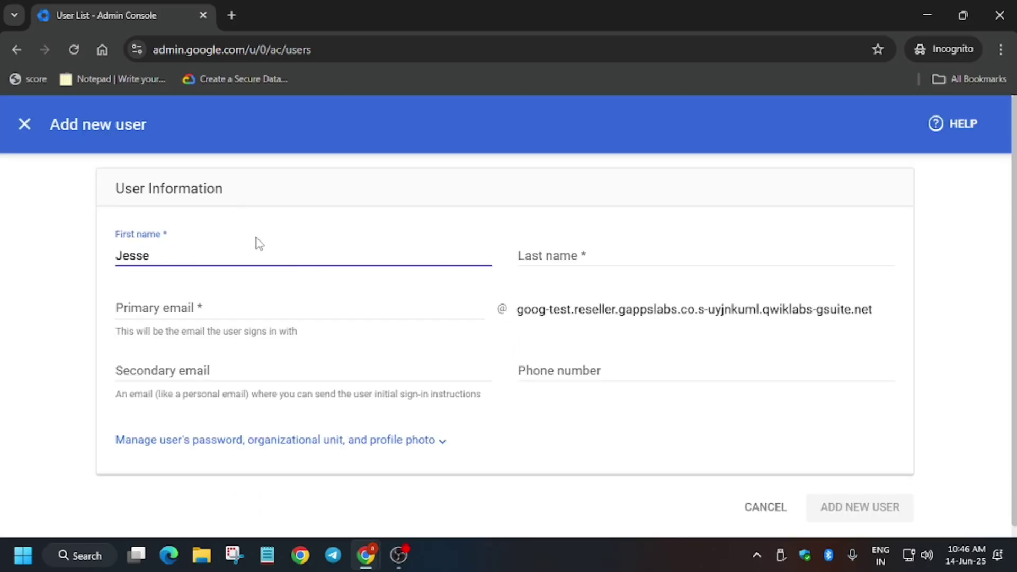
key(alt+Tab)
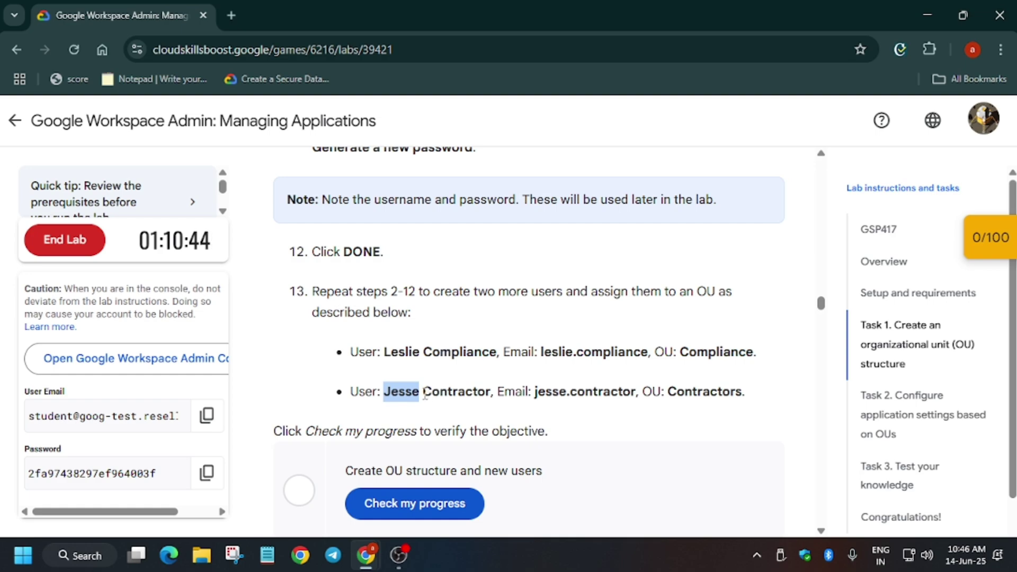
drag(423, 393, 476, 396)
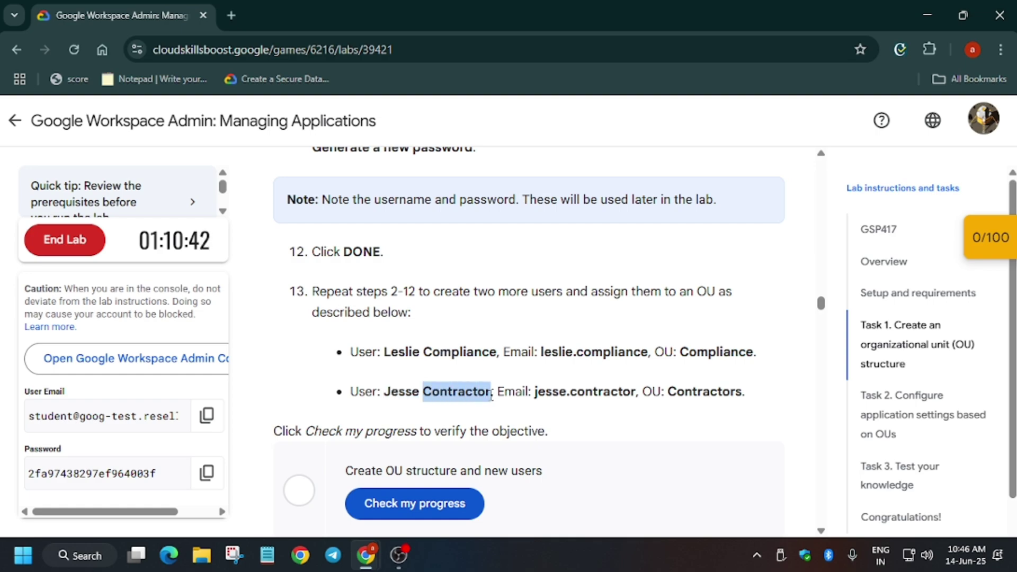
key(alt+Tab)
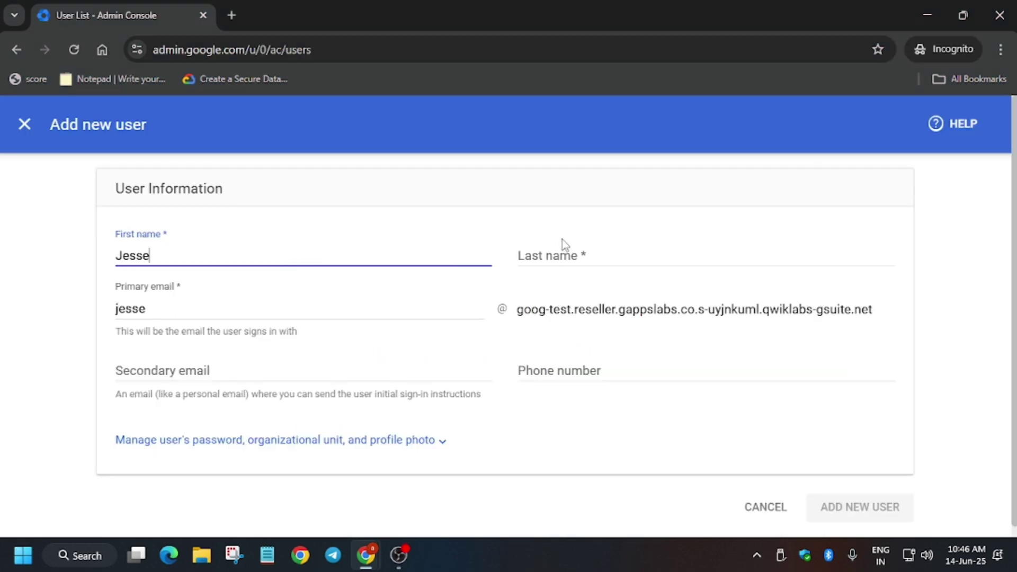
click(565, 257)
key(ctrl+v)
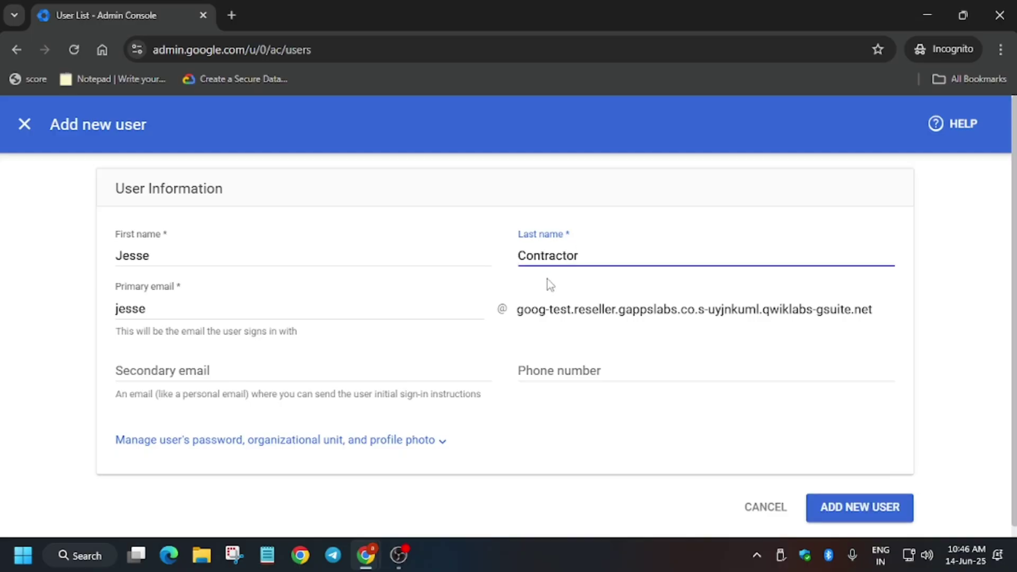
- Set the Contractors user's primary email username and create the account
key(alt+Tab)
drag(534, 393, 633, 400)
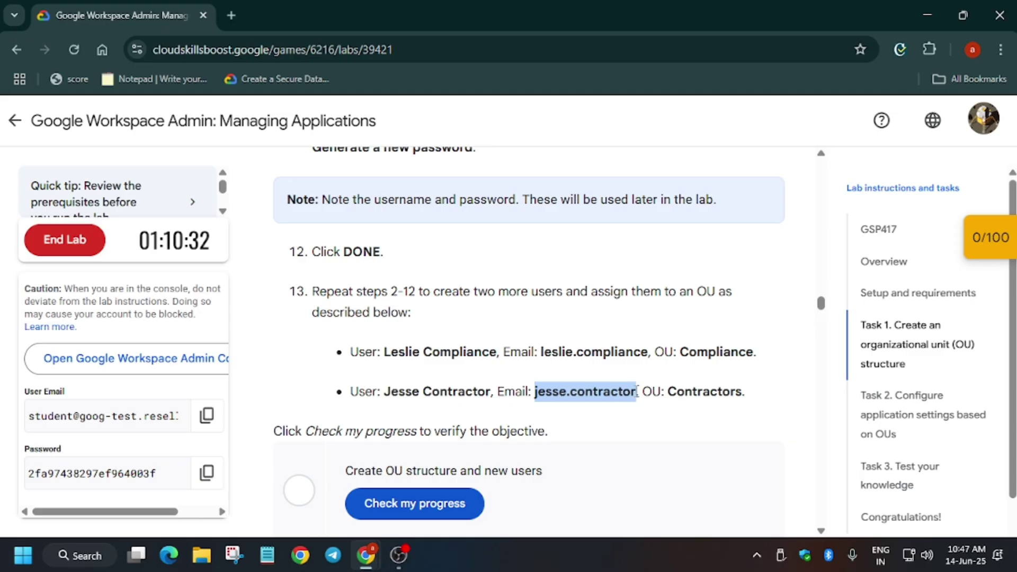
key(alt+Tab)
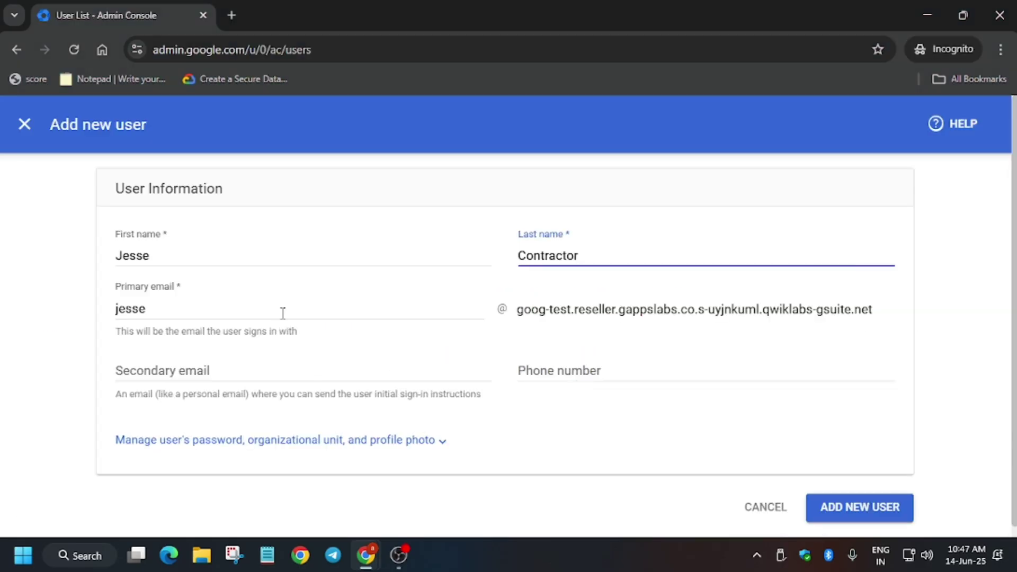
double_click(284, 310)
key(ctrl+v)
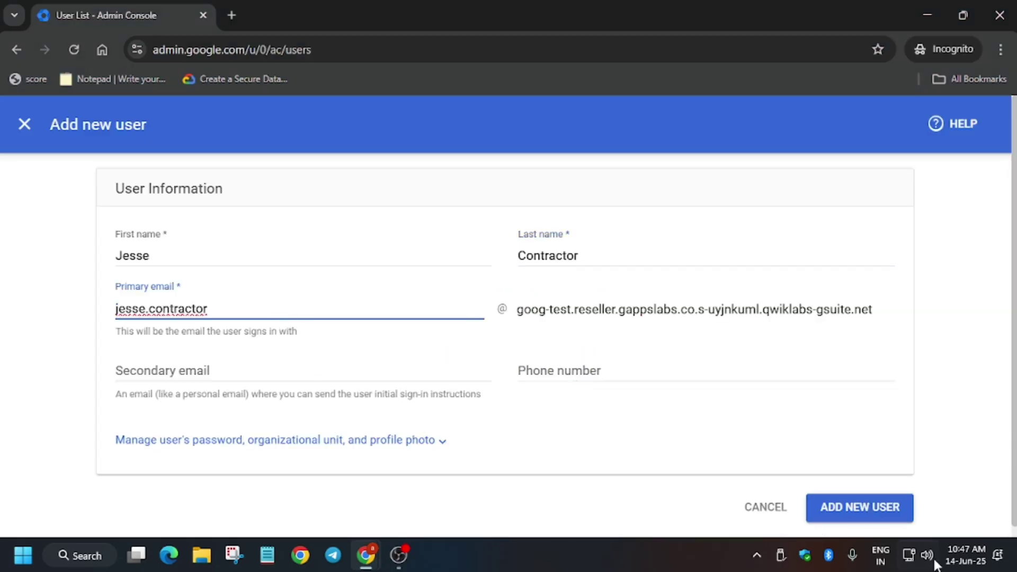
click(858, 507)
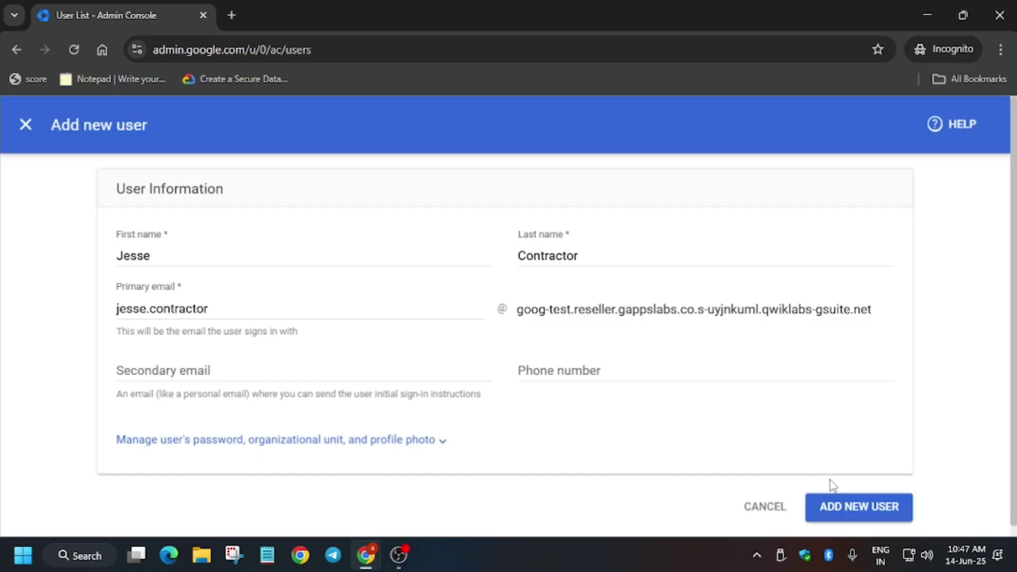
scroll(373, 394, down, 2)
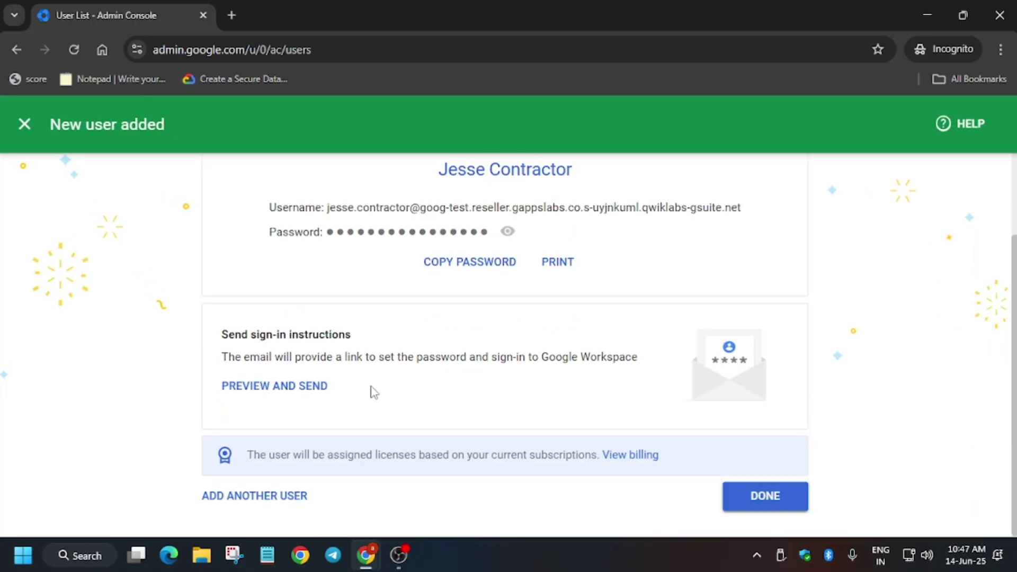
key(alt+Tab)
- Run Check my progress for the OU and users task, then dismiss the new-user confirmation
click(417, 508)
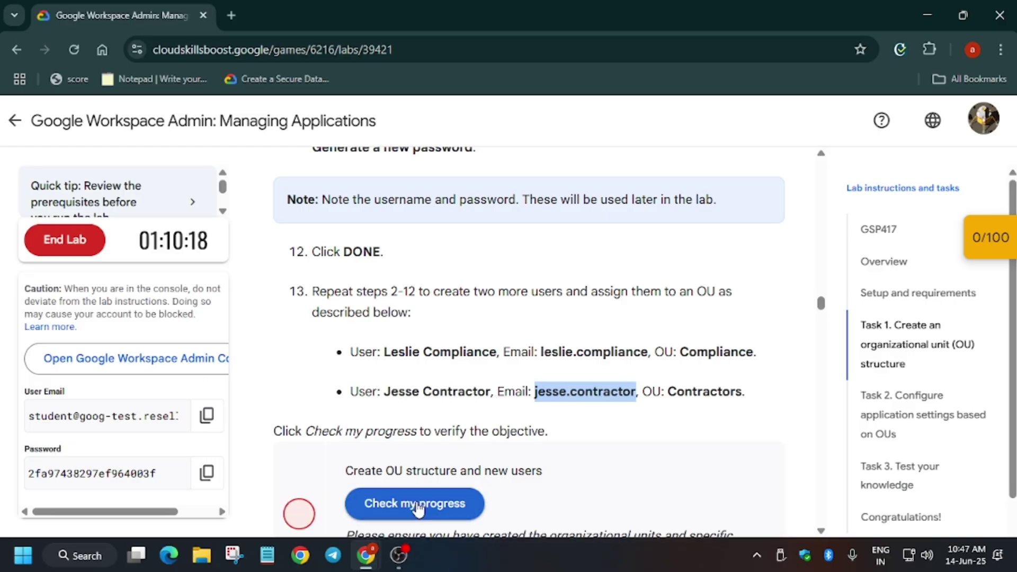
scroll(556, 387, down, 4)
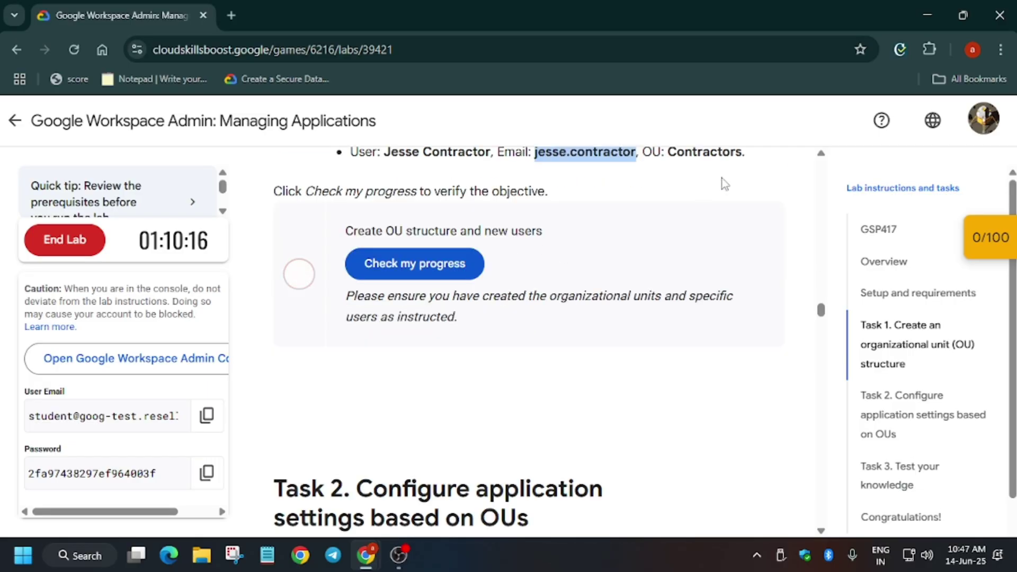
key(alt+Tab)
click(767, 498)
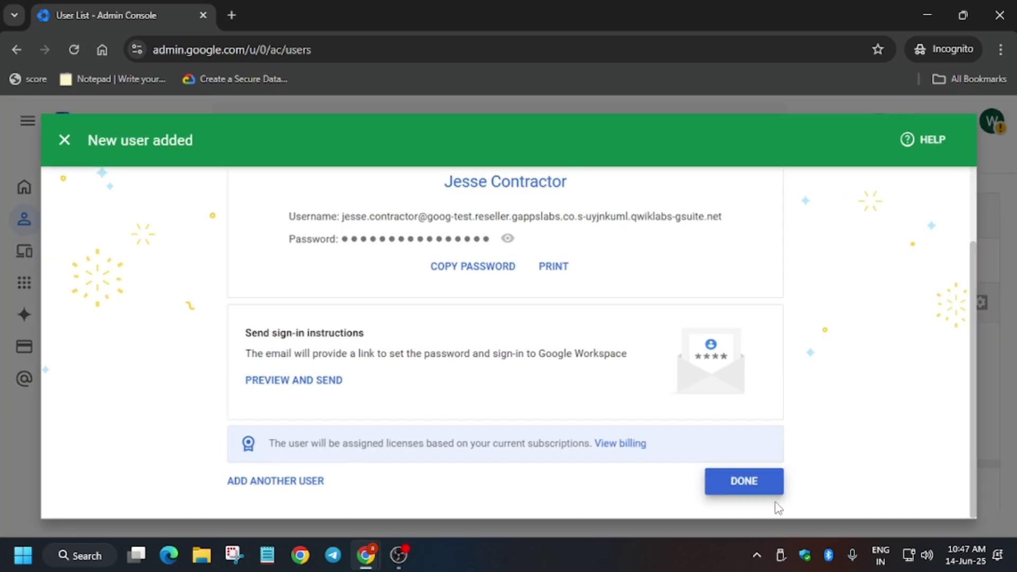
- Dismiss the password prompt, reload the users list, and select the marketer test user
click(656, 484)
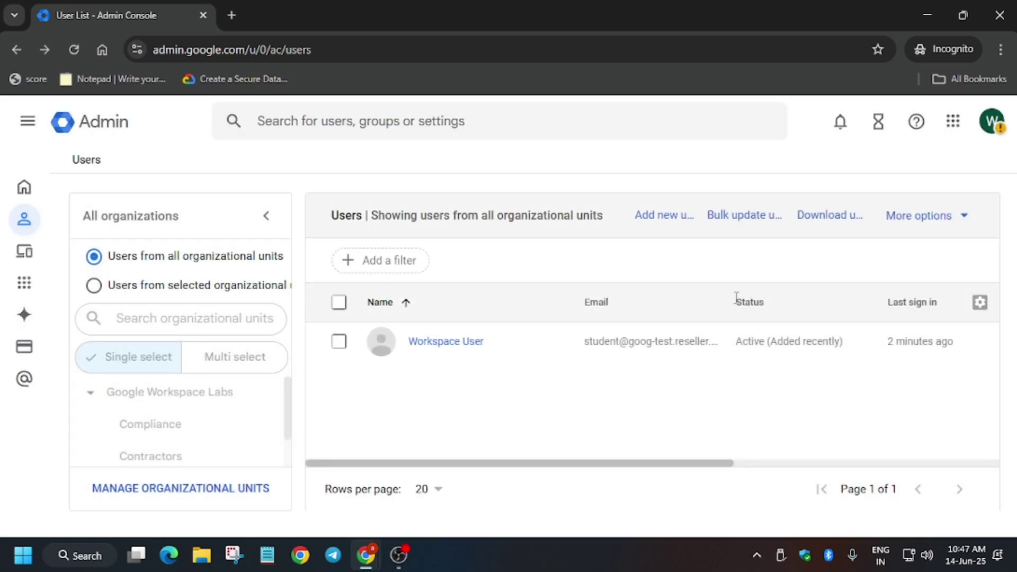
click(78, 52)
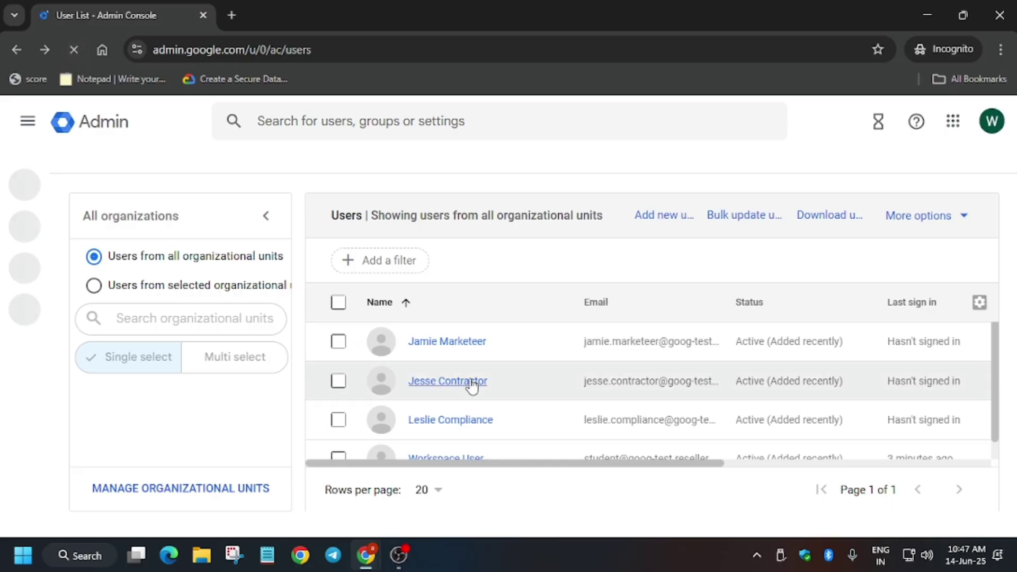
click(339, 344)
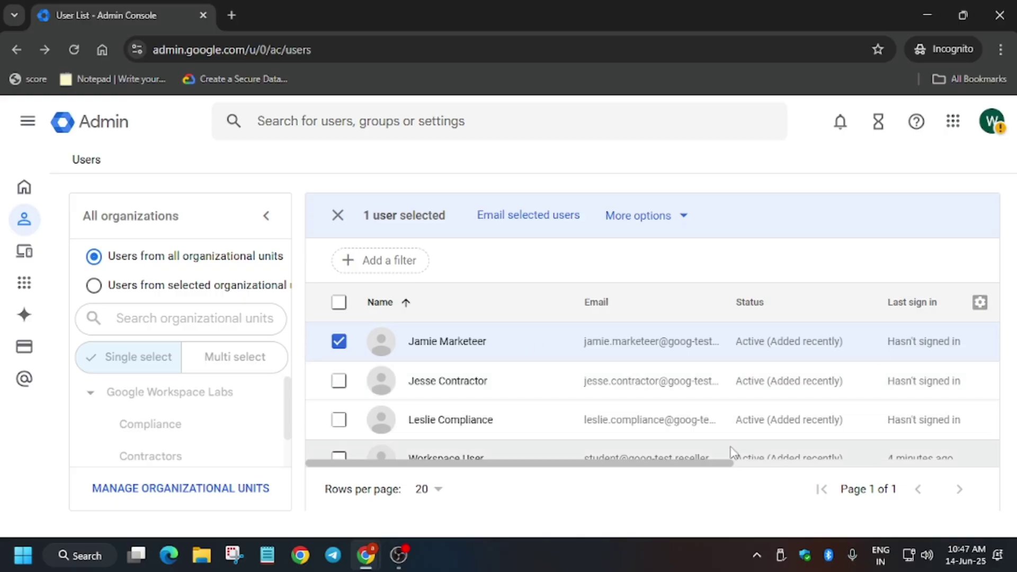
drag(710, 463, 673, 462)
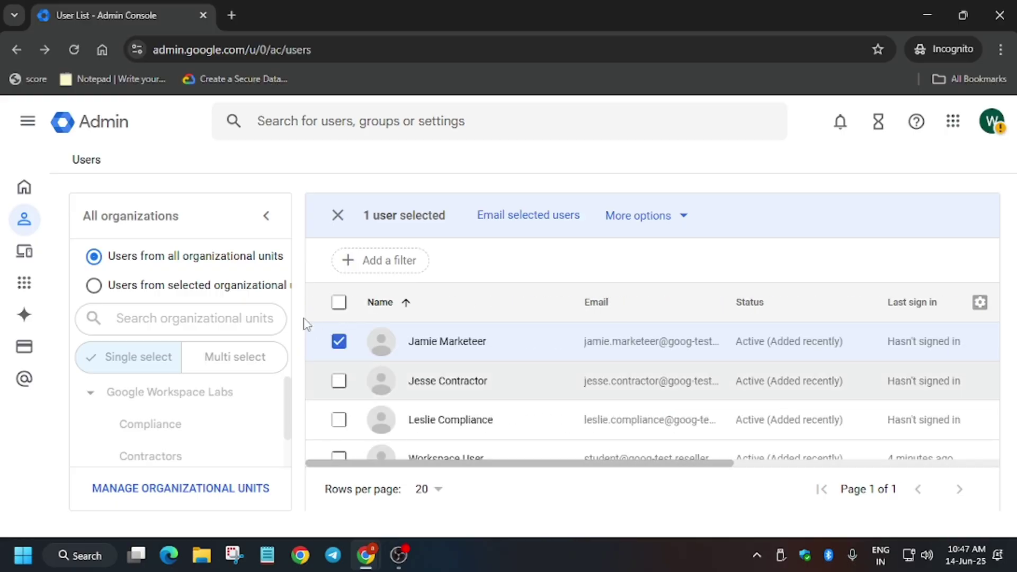
click(339, 342)
click(340, 343)
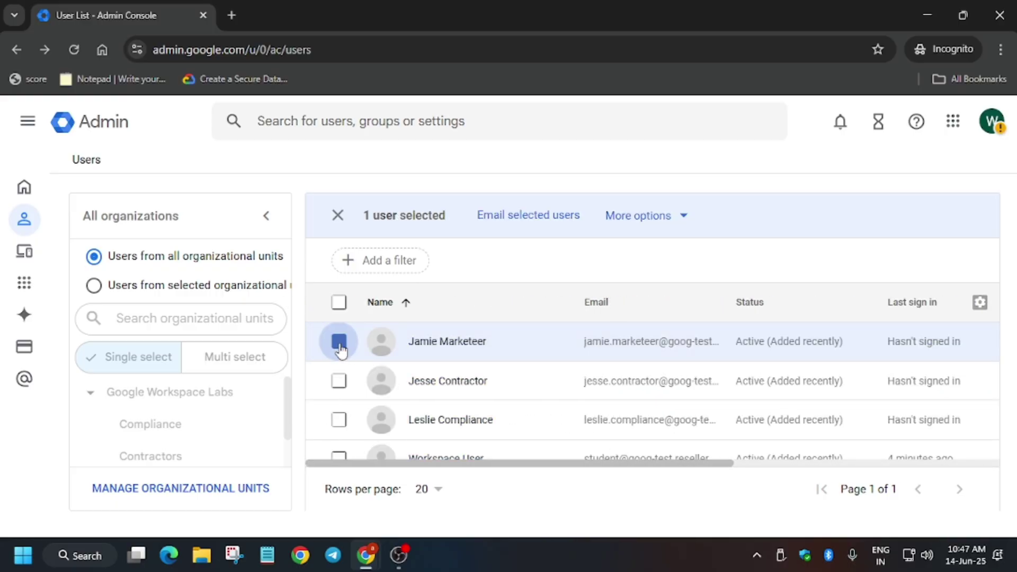
- Change the marketer user's organizational unit to Marketing and confirm the move
click(667, 230)
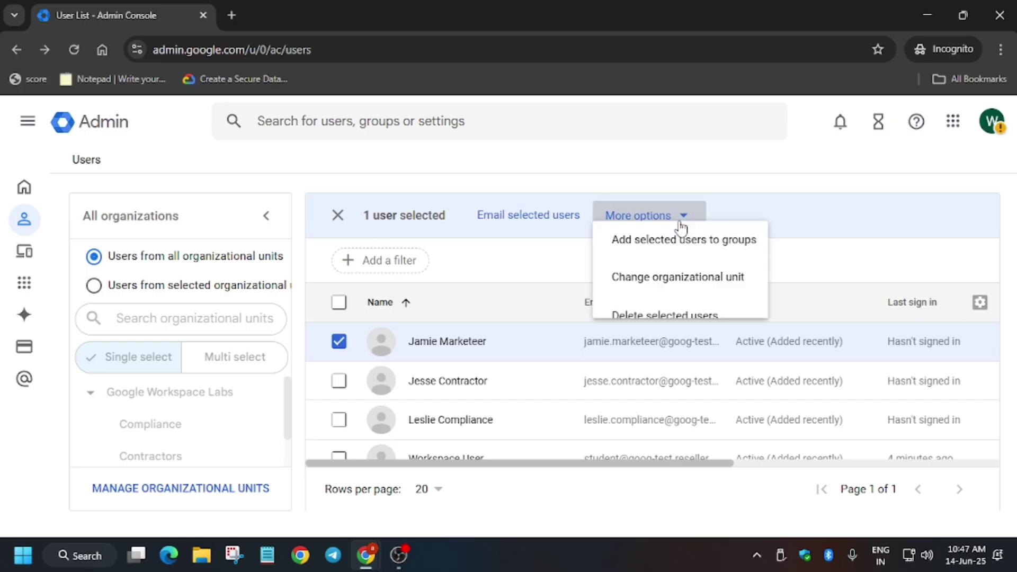
click(698, 296)
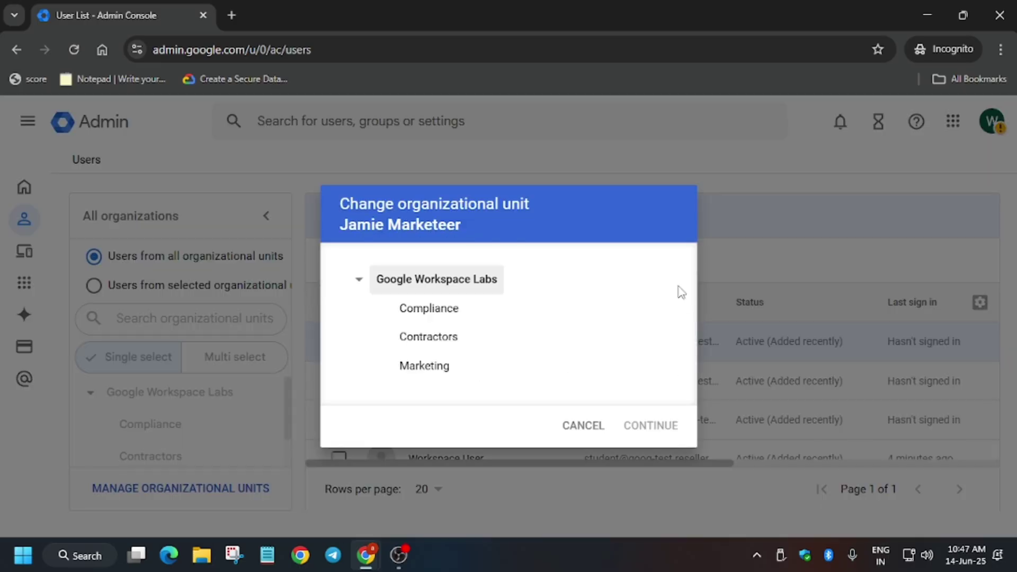
click(427, 364)
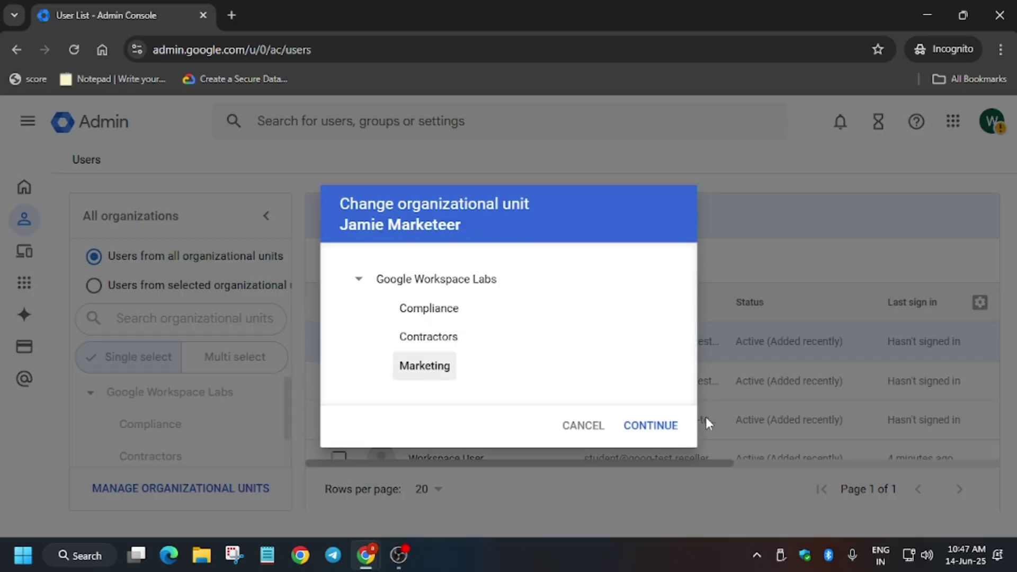
click(643, 425)
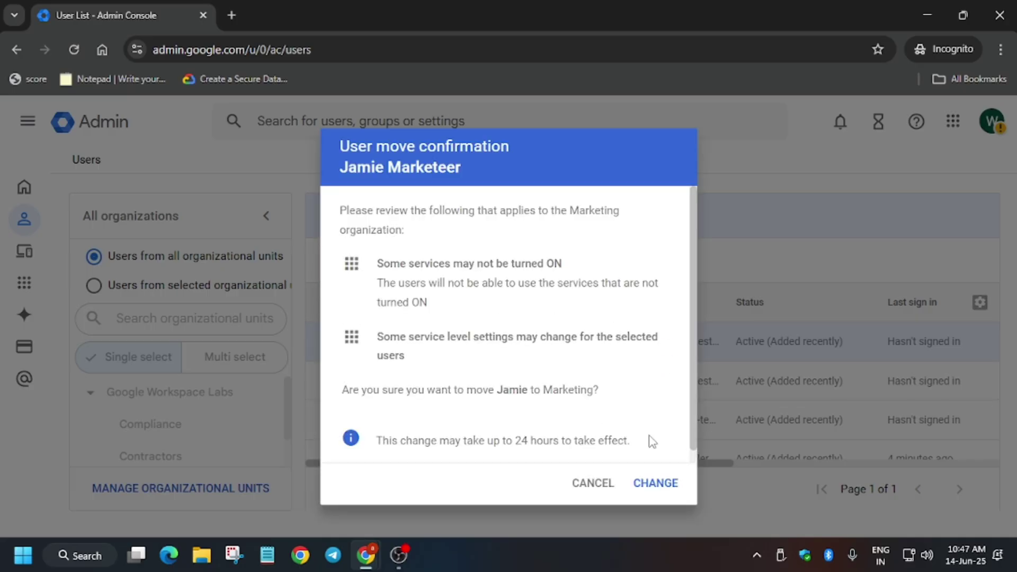
click(666, 482)
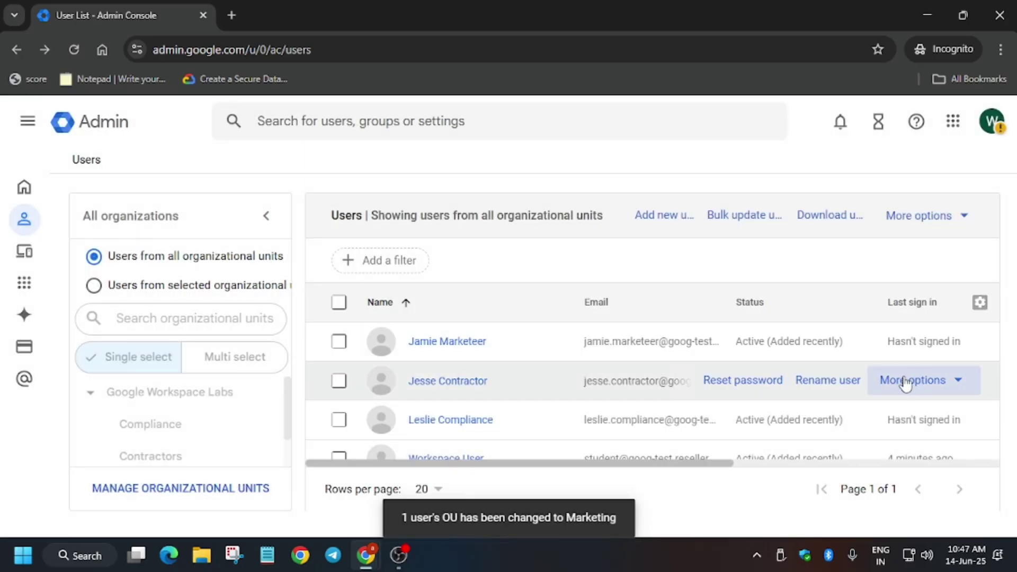
- Change the contractor user's organizational unit to Contractors from its row's More options
click(906, 380)
scroll(853, 401, down, 5)
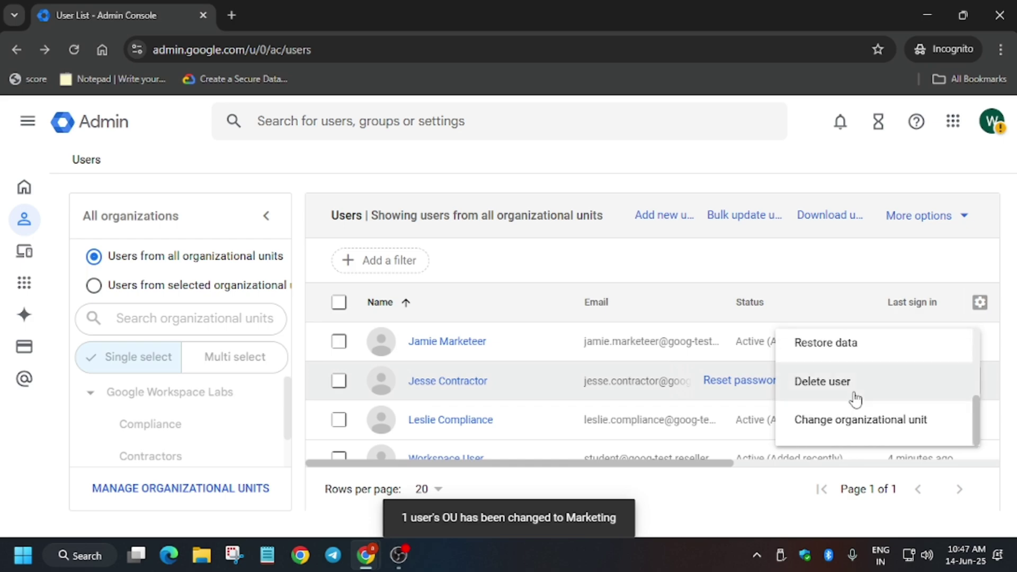
click(863, 417)
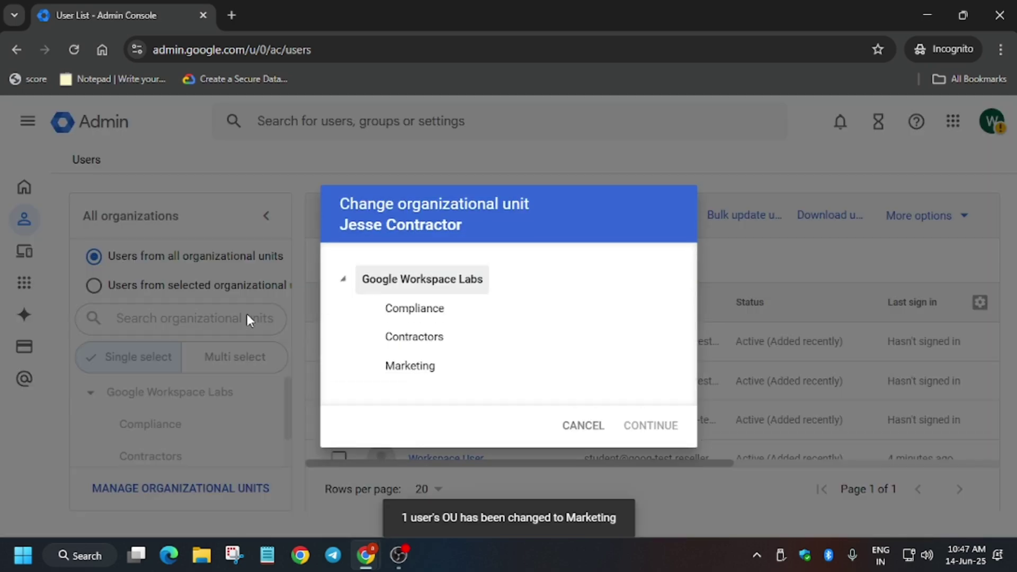
click(411, 339)
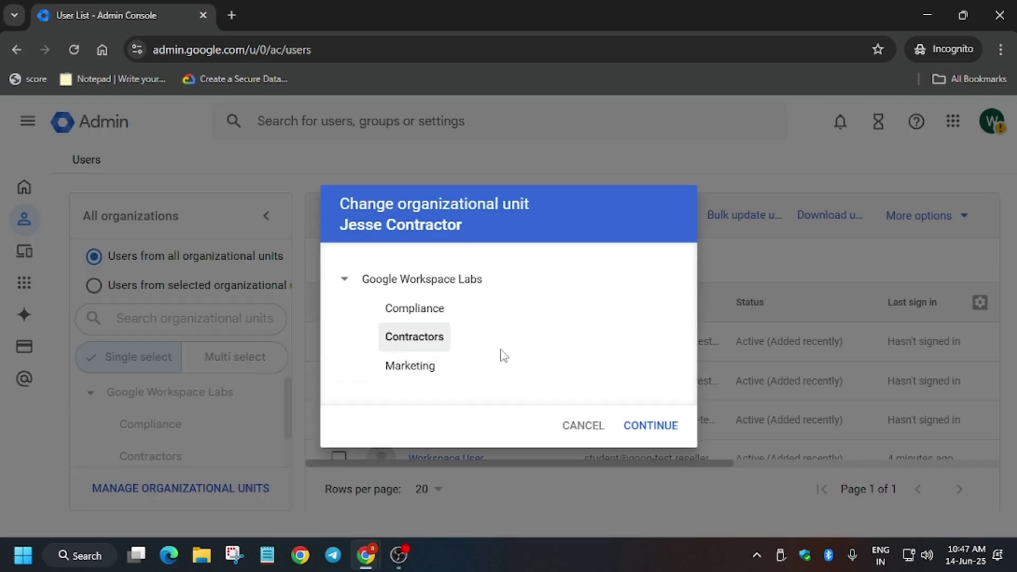
click(647, 425)
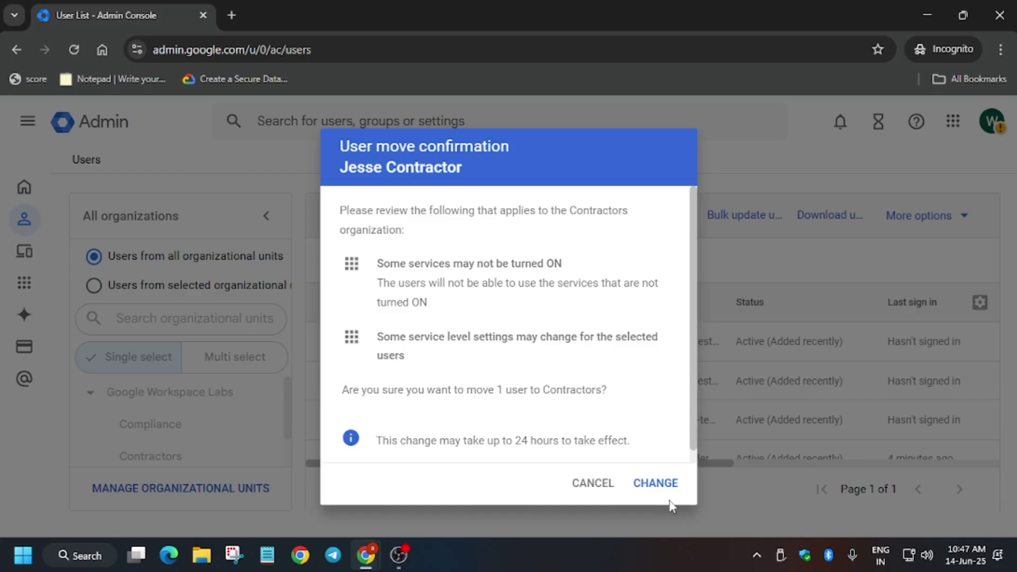
click(665, 483)
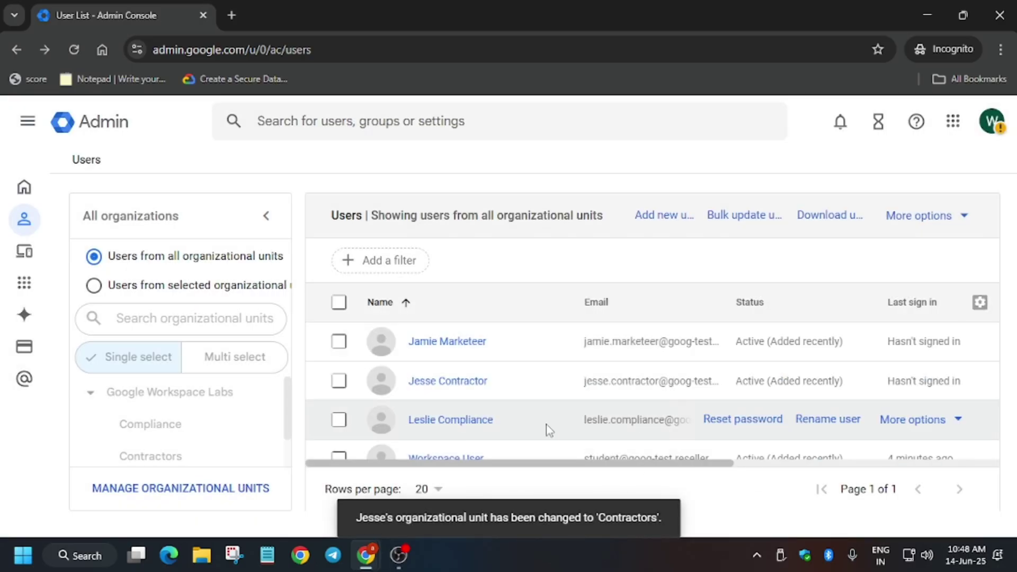
- Open the compliance user's More options list, then dismiss it
click(913, 426)
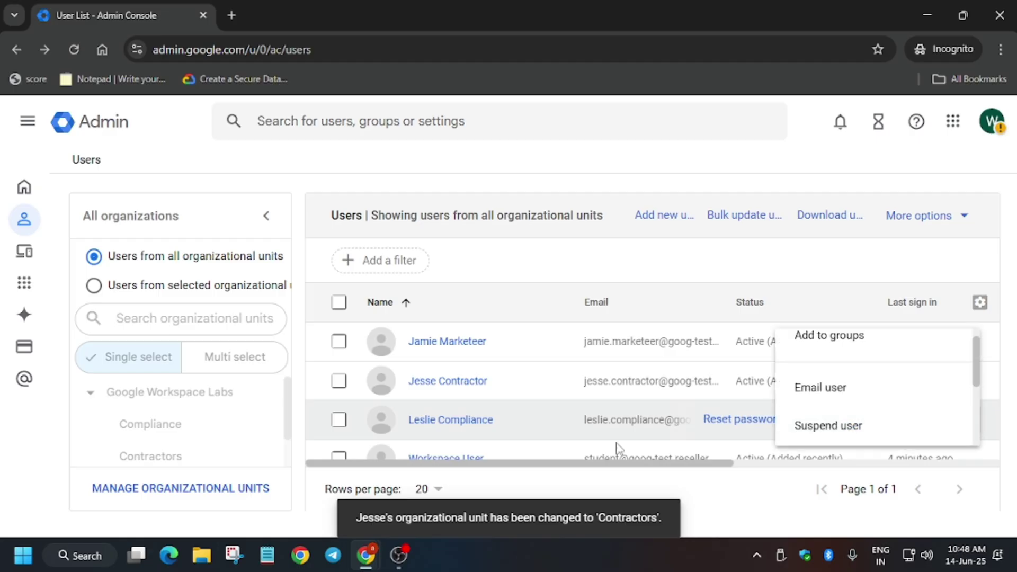
click(603, 470)
drag(601, 470, 504, 478)
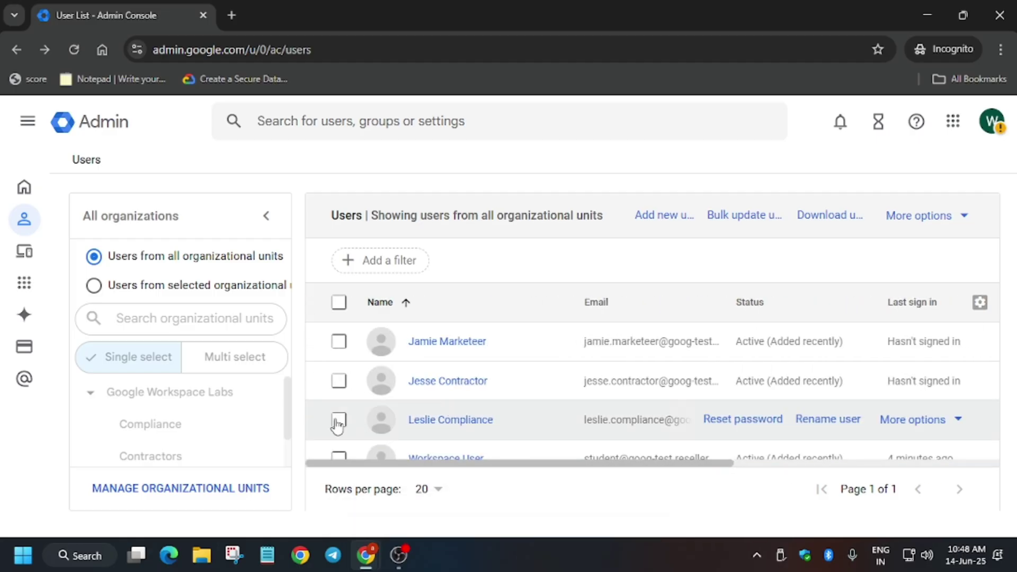
- Select the compliance test user and change its organizational unit to Compliance
click(338, 419)
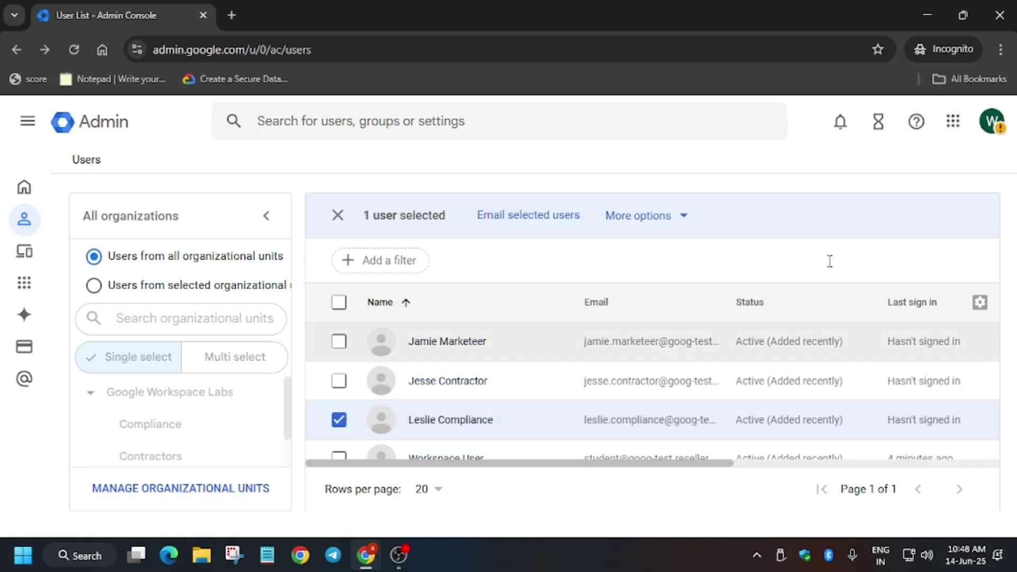
click(652, 228)
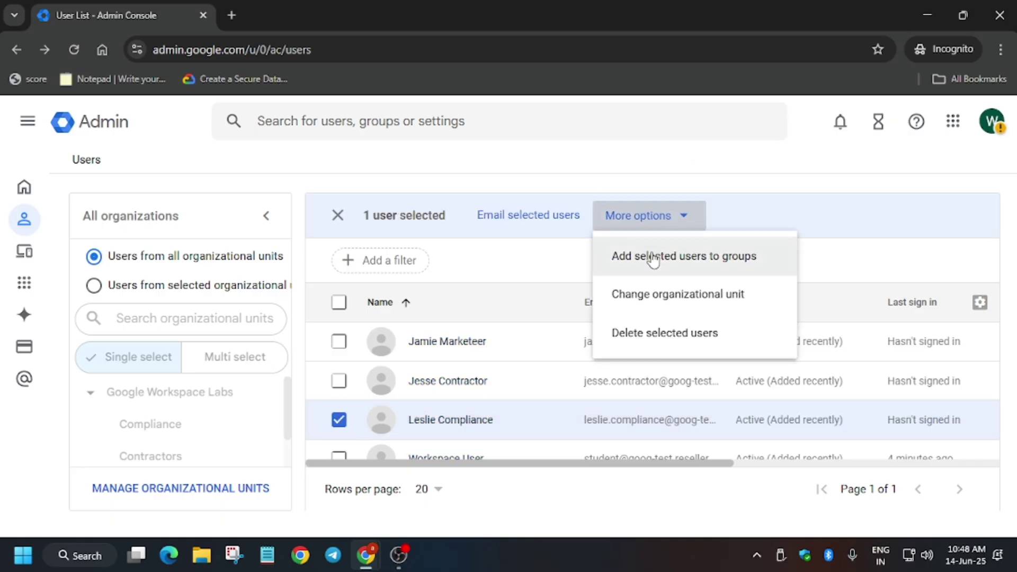
click(687, 303)
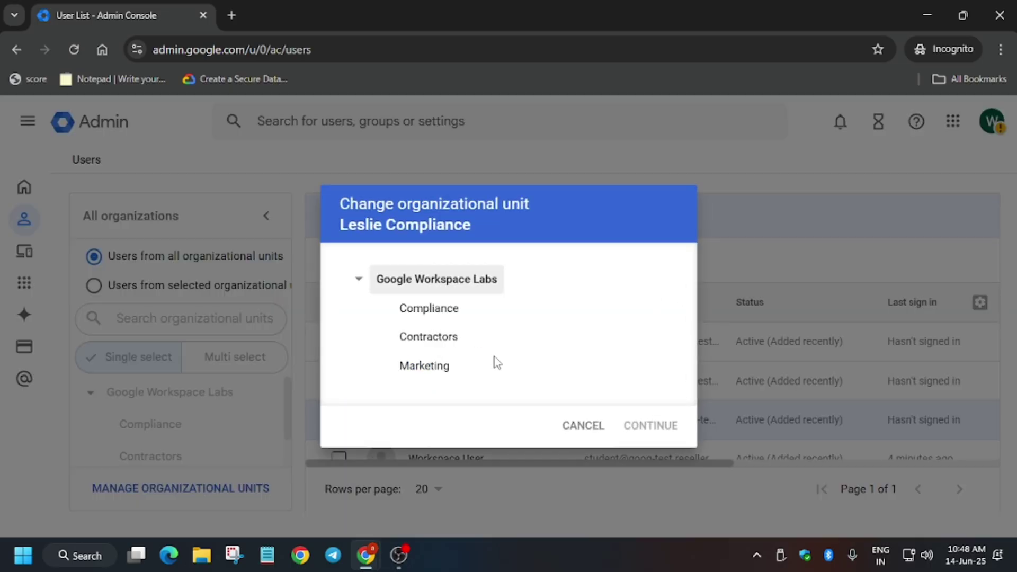
click(427, 319)
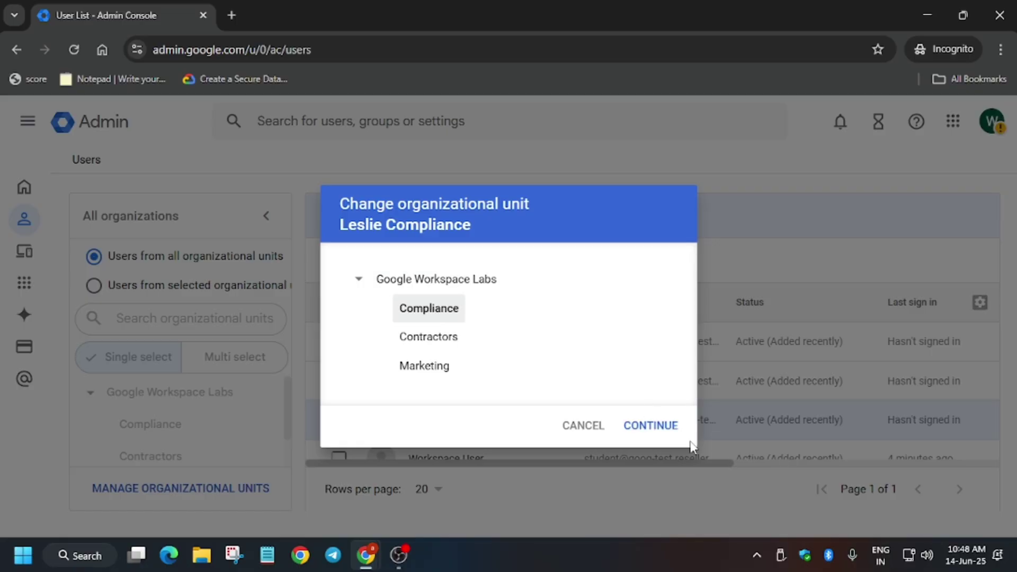
click(672, 428)
click(668, 490)
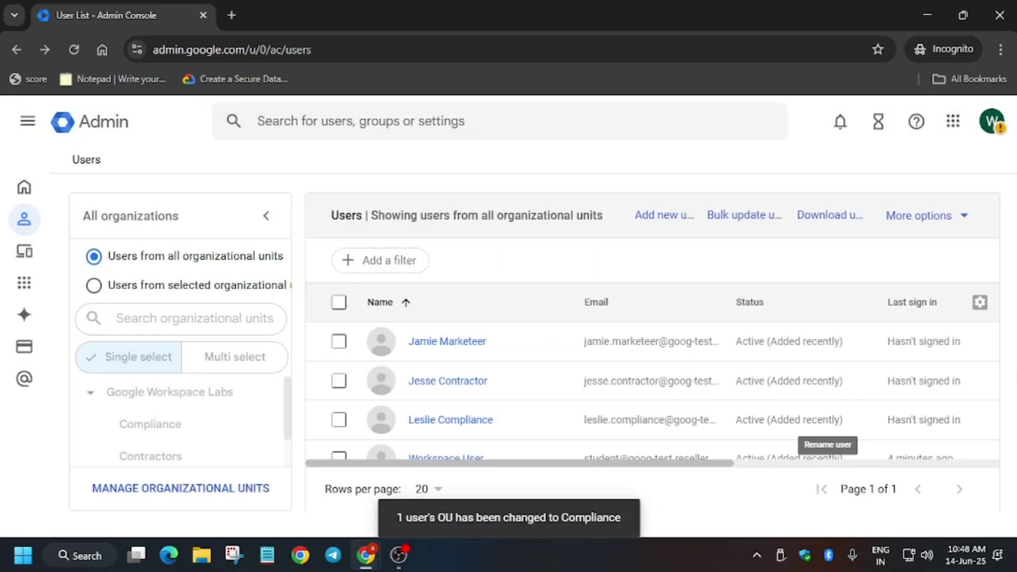
- Open Gmail's Service status settings under Apps > Google Workspace > Gmail
click(23, 284)
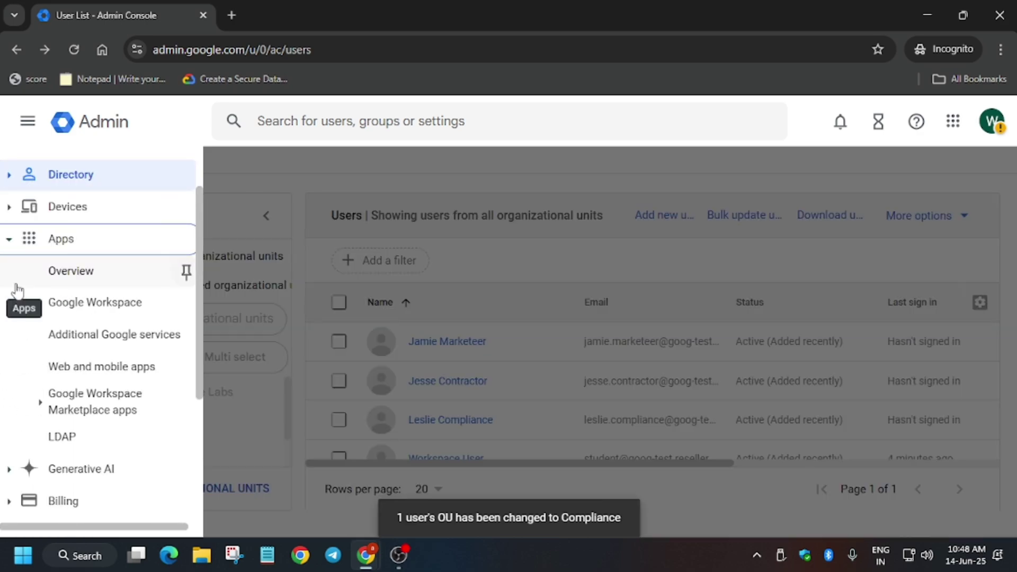
scroll(106, 405, down, 2)
scroll(102, 404, up, 3)
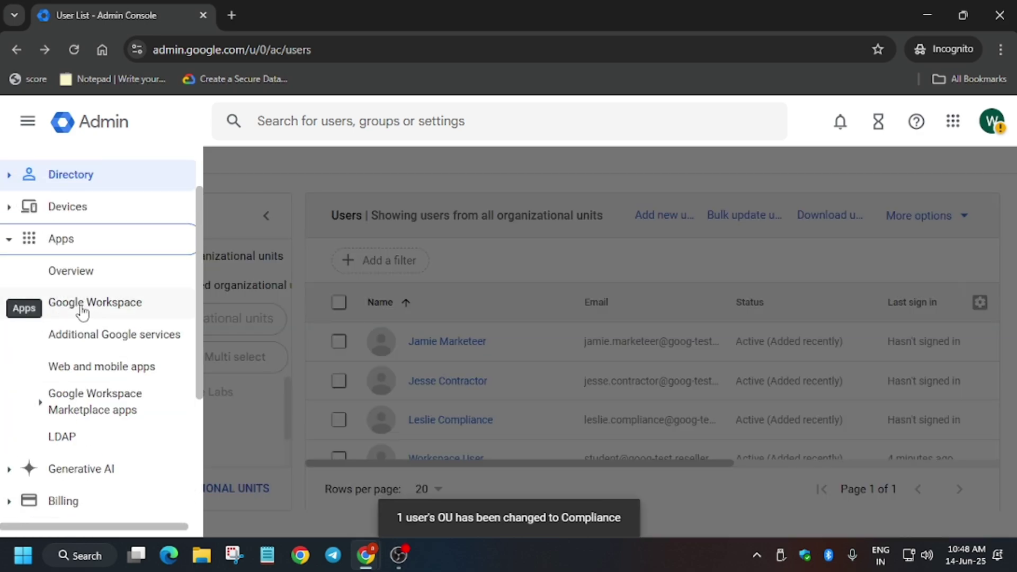
click(64, 306)
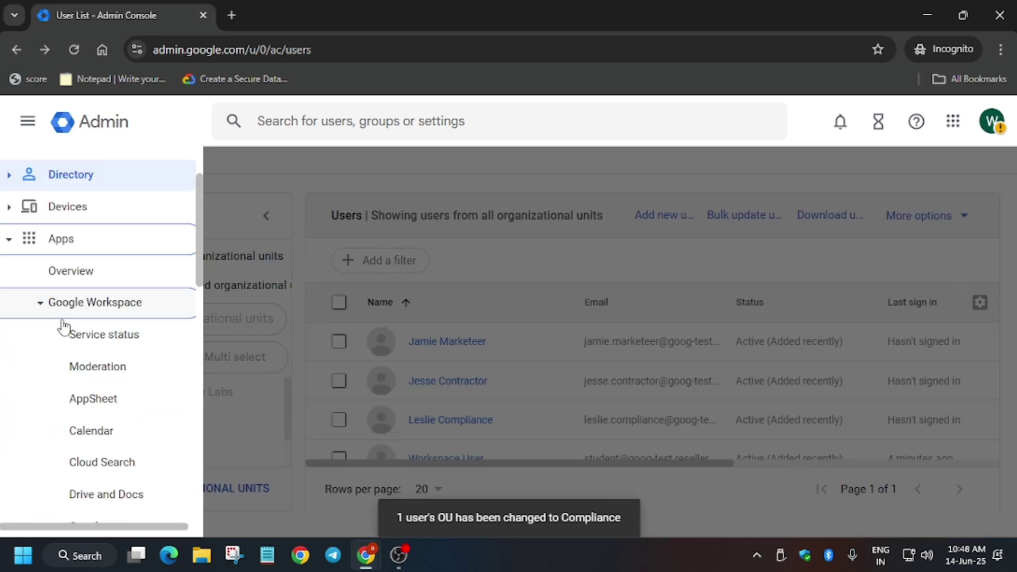
scroll(106, 450, down, 3)
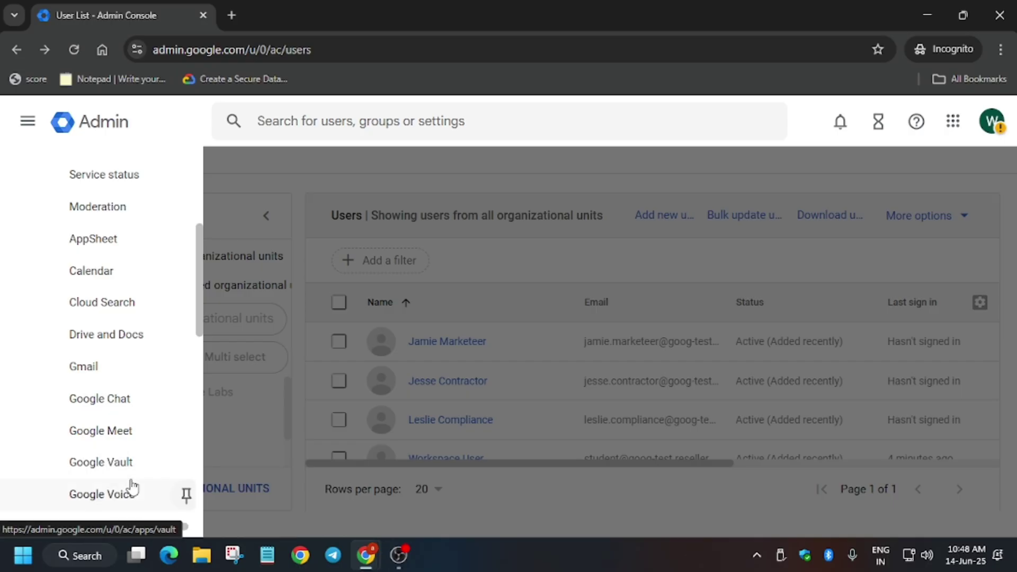
click(122, 377)
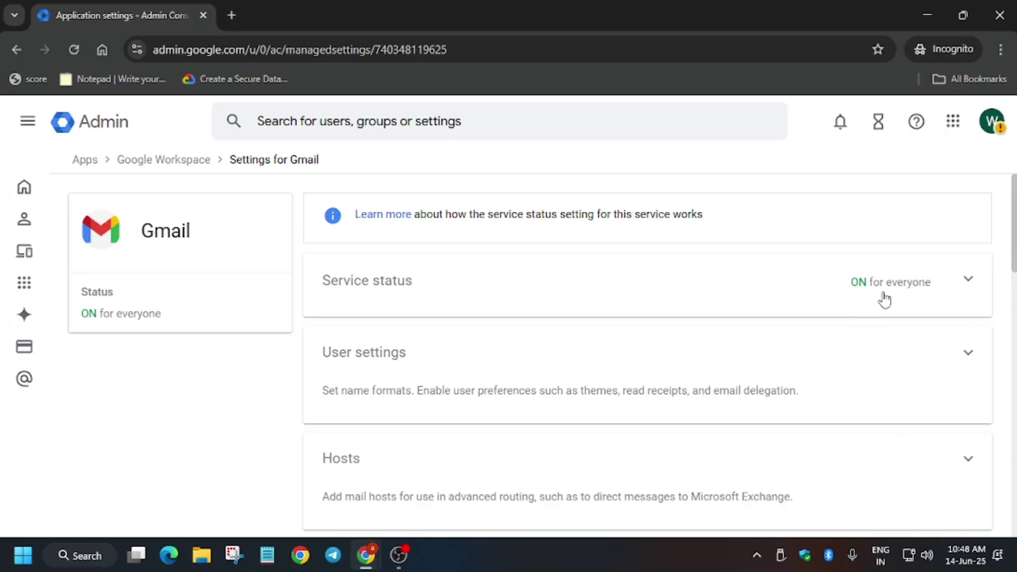
click(865, 271)
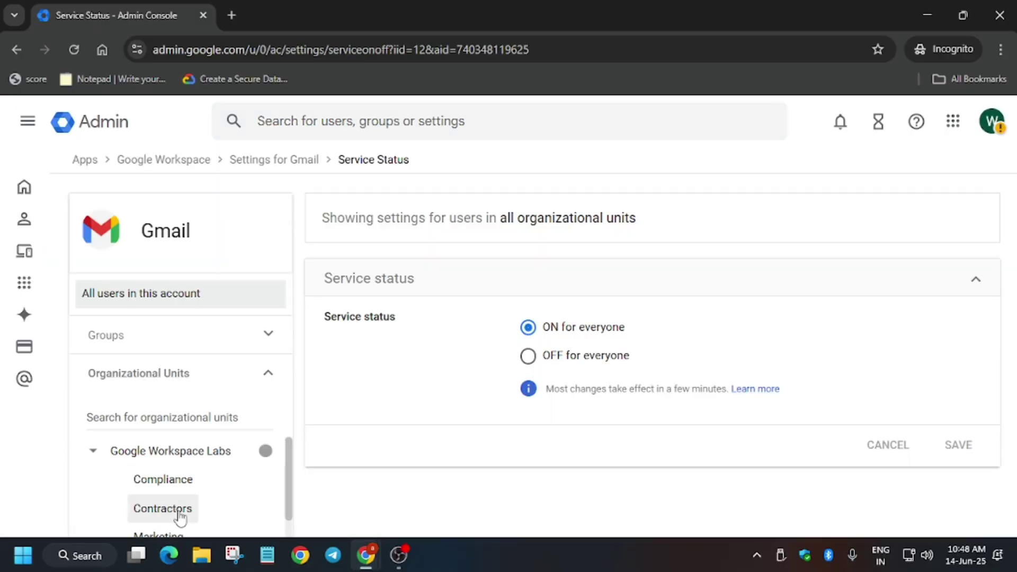
key(alt+Tab)
- Run the lab's progress check for the OU structure and new users, then return to Admin console
click(455, 275)
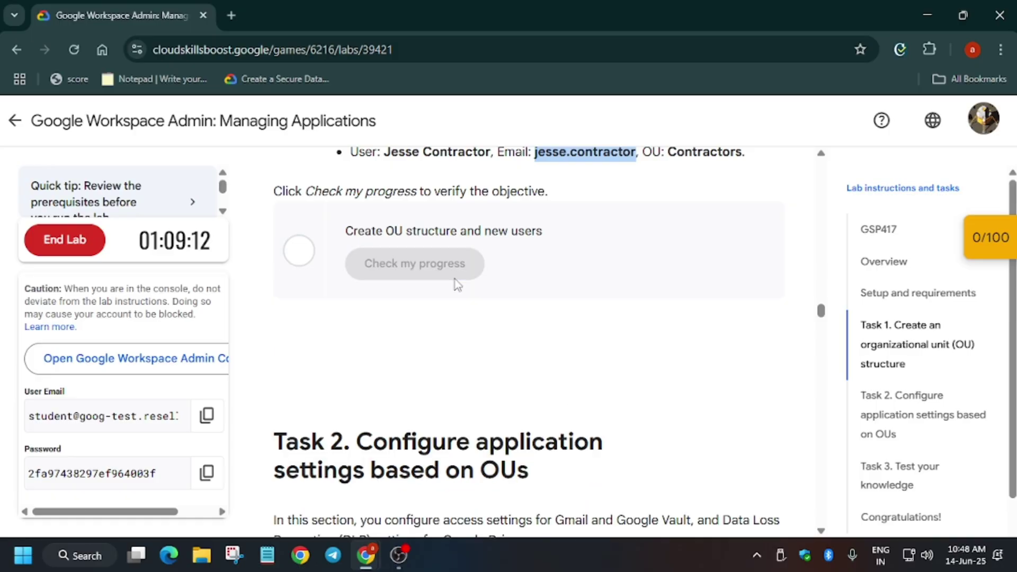
scroll(460, 286, down, 1)
scroll(459, 286, up, 1)
scroll(460, 288, down, 10)
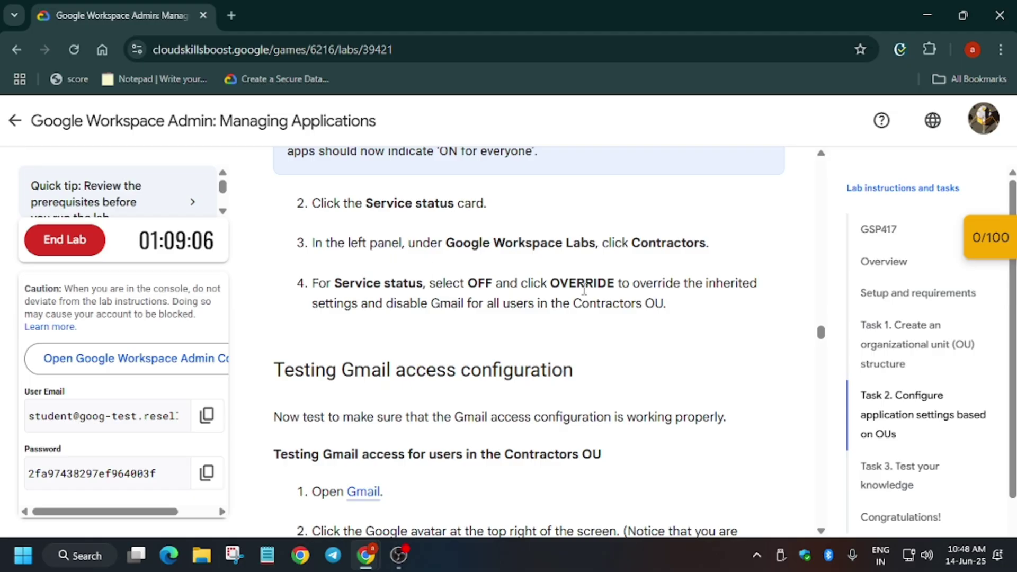
key(alt+Tab)
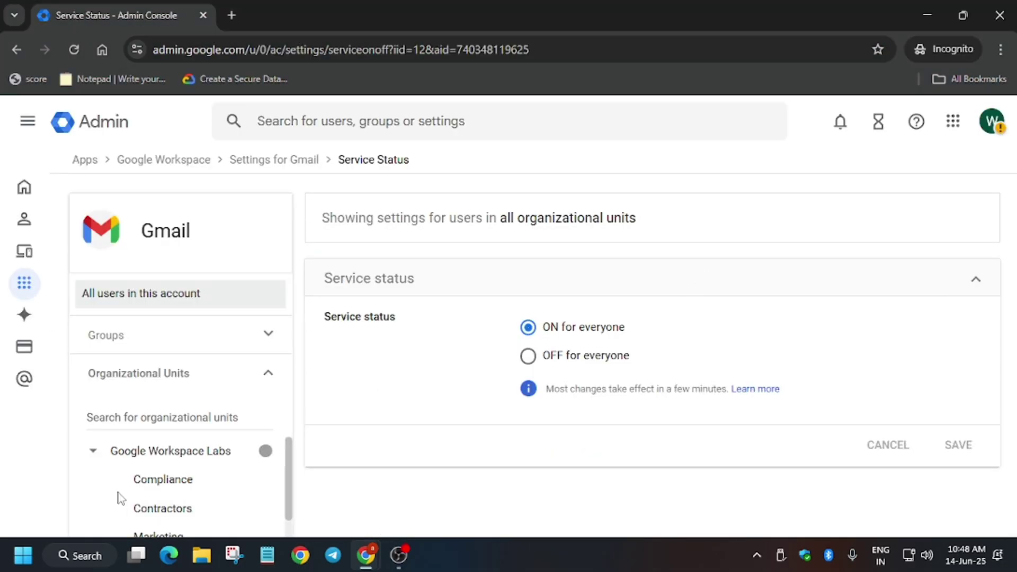
- Set Gmail to OFF for Contractors, save, and run the Disable Gmail for contractors check
click(149, 510)
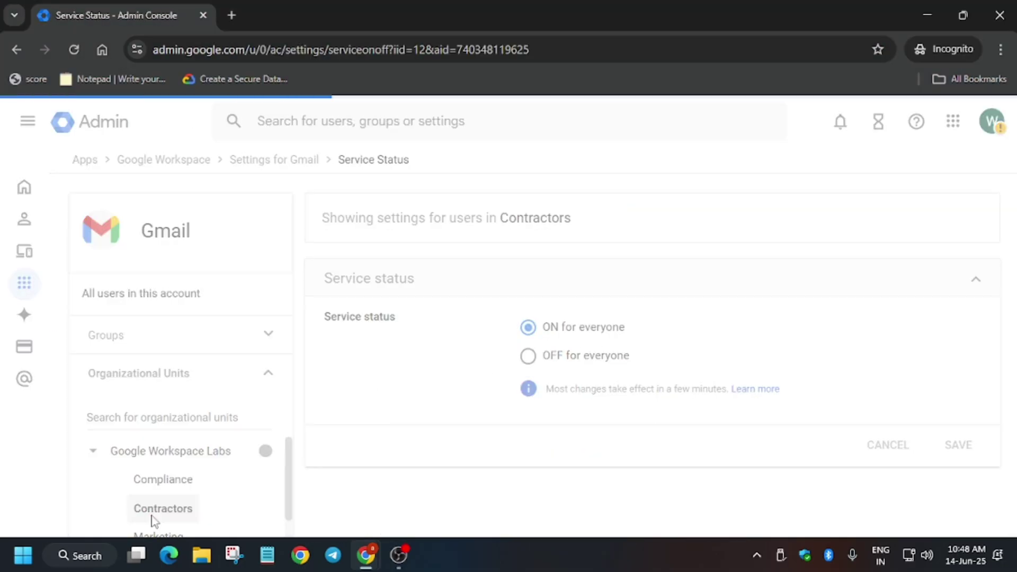
click(528, 355)
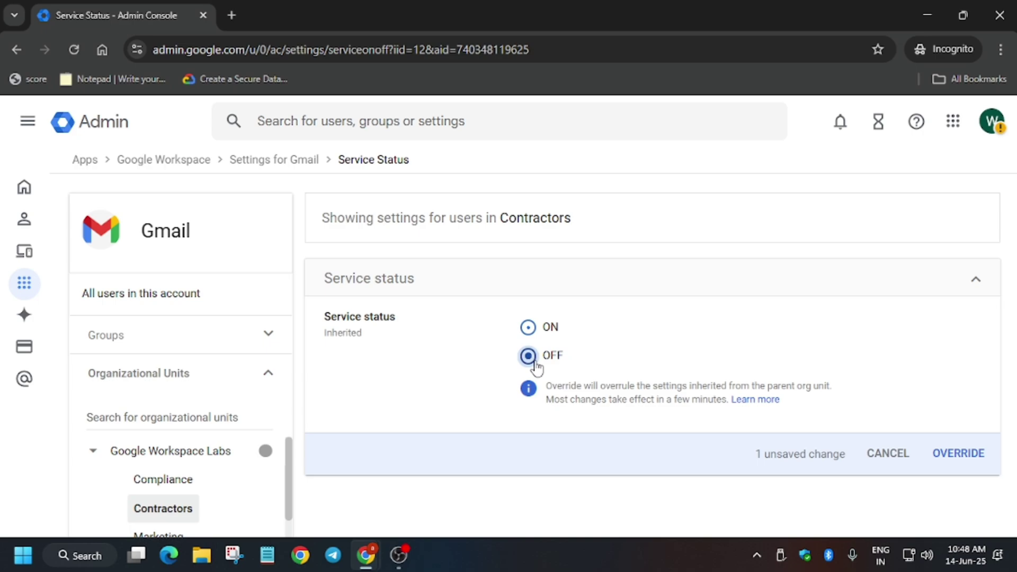
click(948, 453)
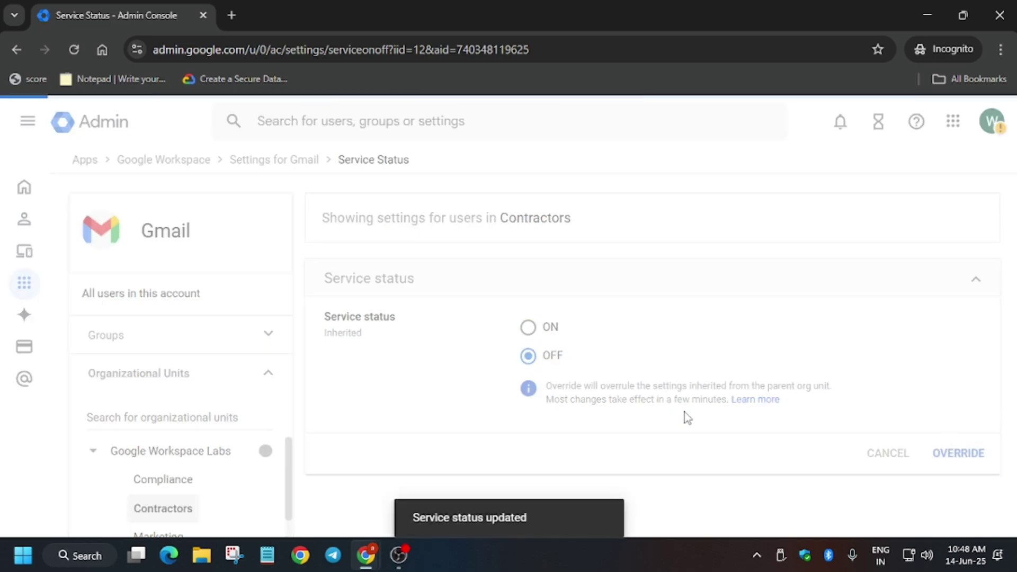
key(alt+Tab)
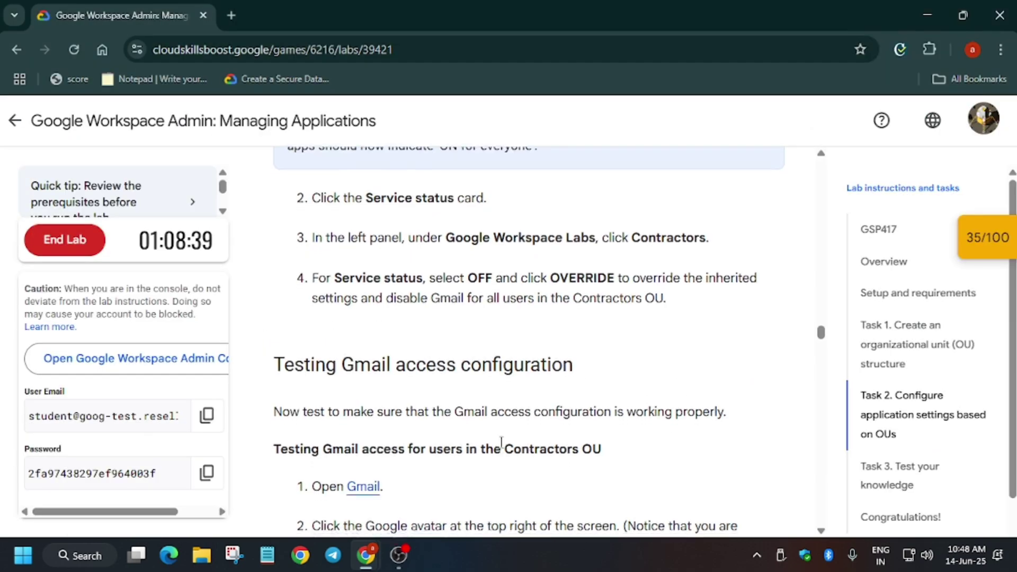
scroll(501, 442, down, 20)
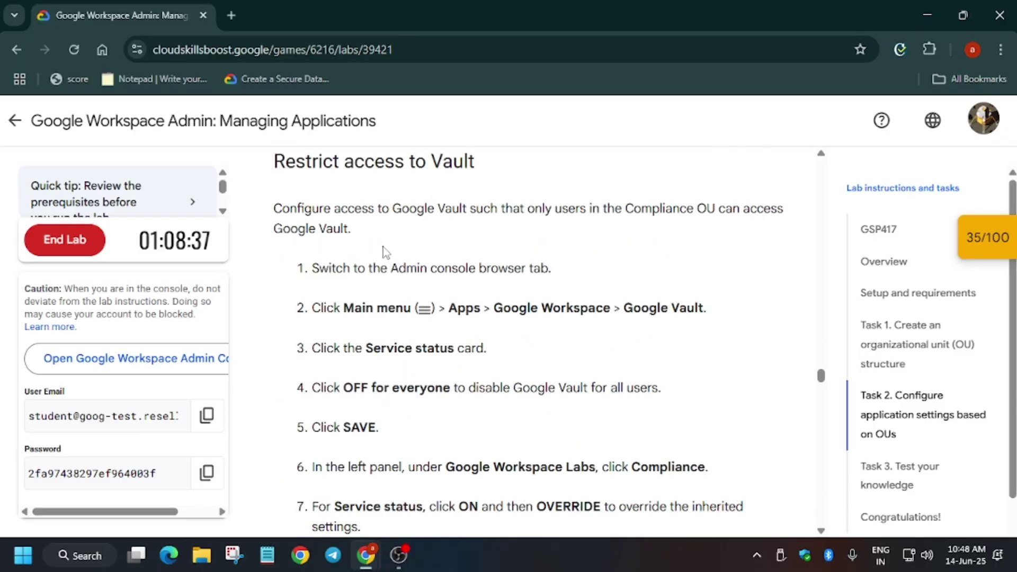
scroll(382, 247, up, 4)
click(407, 309)
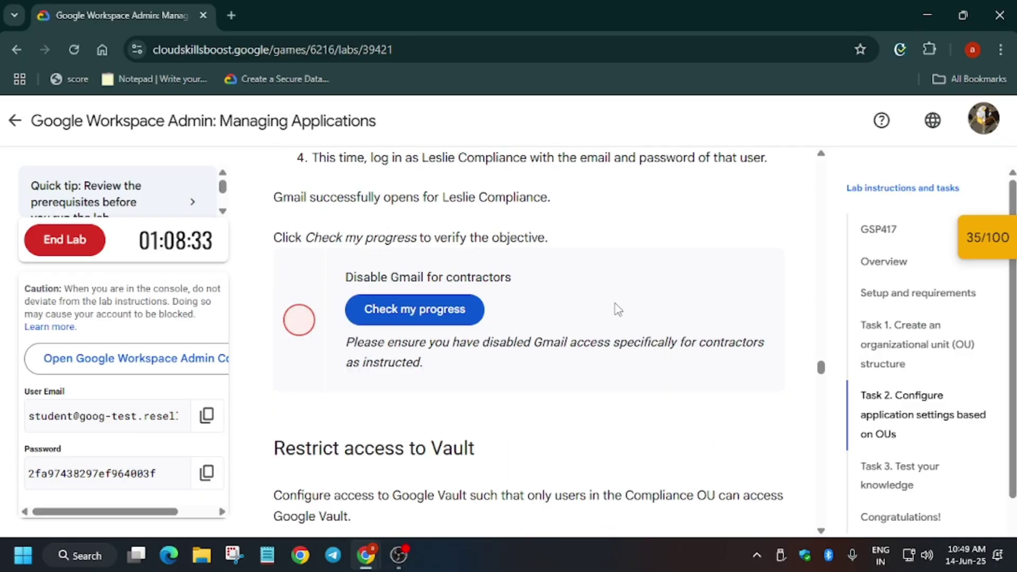
- Re-save the Contractors Gmail setting by toggling it ON, then back to OFF
key(alt+Tab)
click(529, 328)
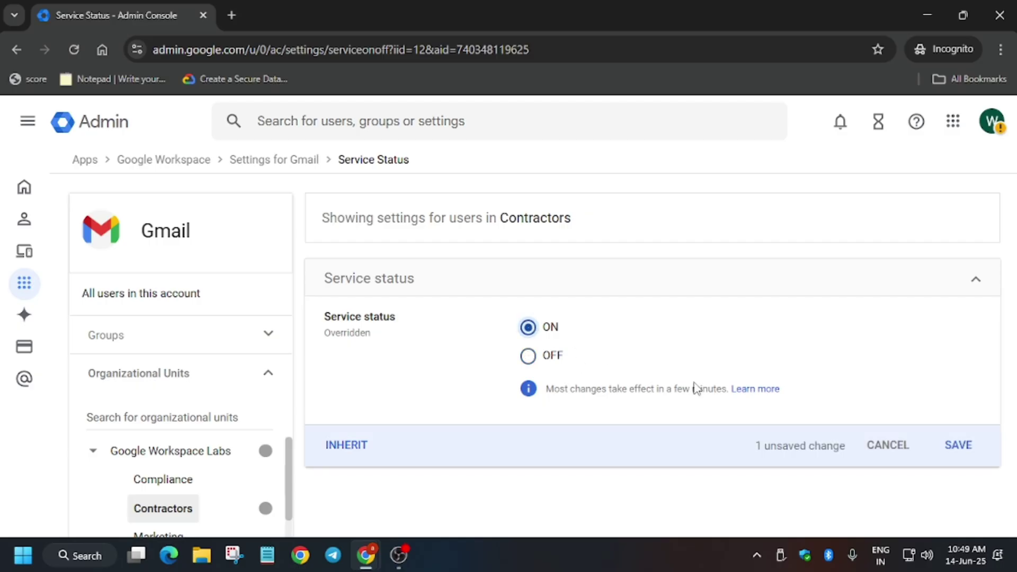
click(959, 445)
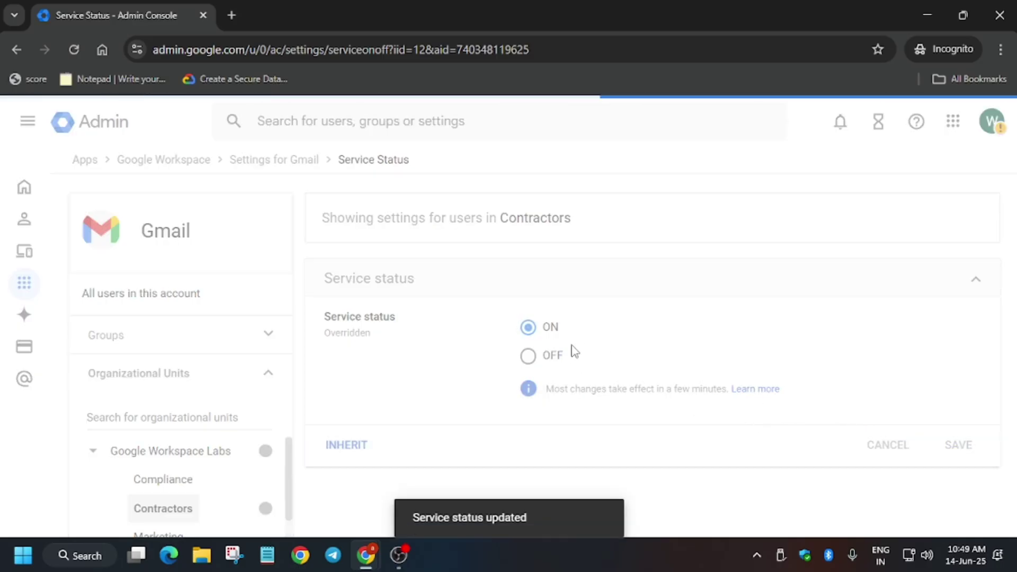
click(529, 356)
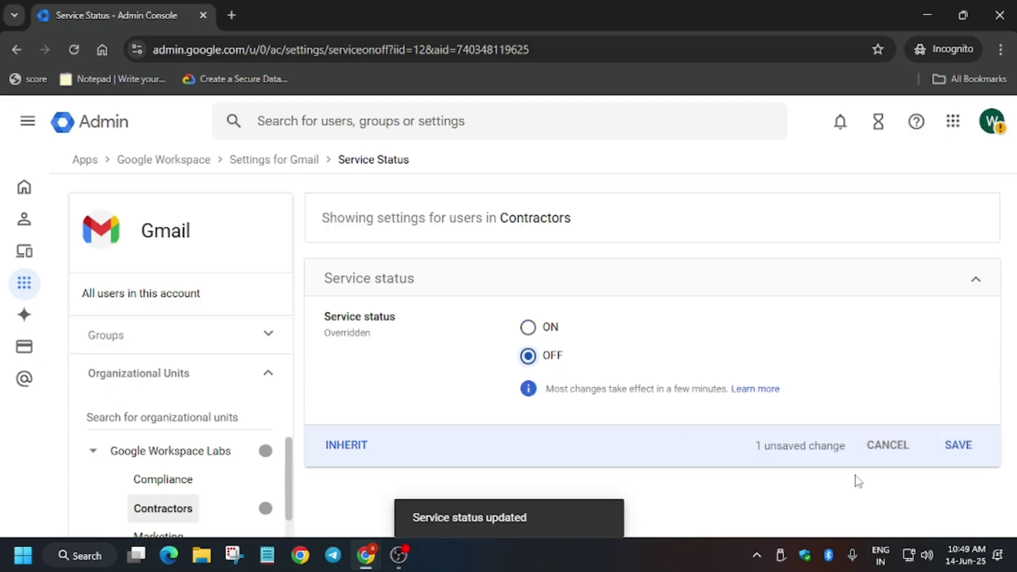
click(982, 451)
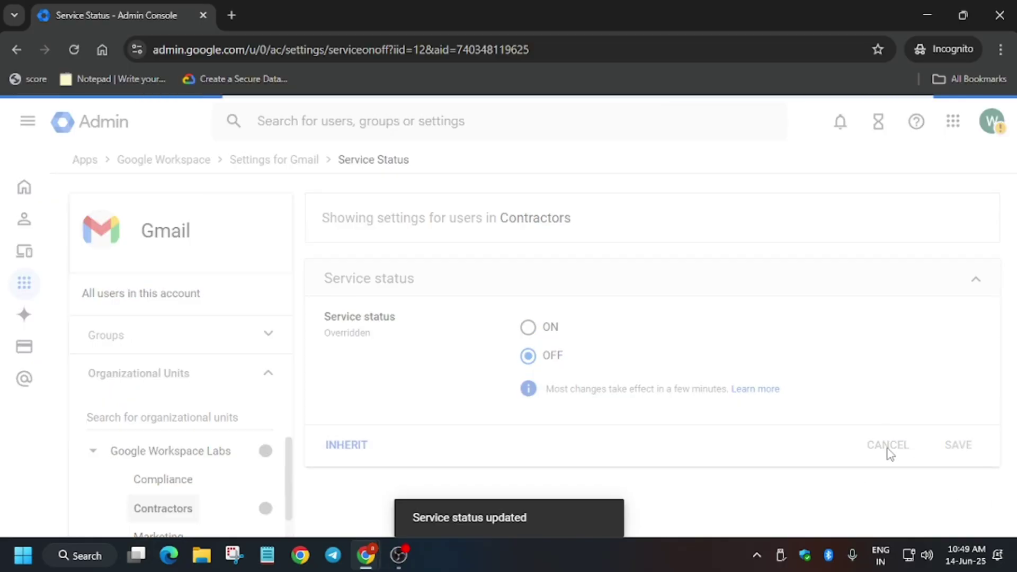
key(alt+Tab)
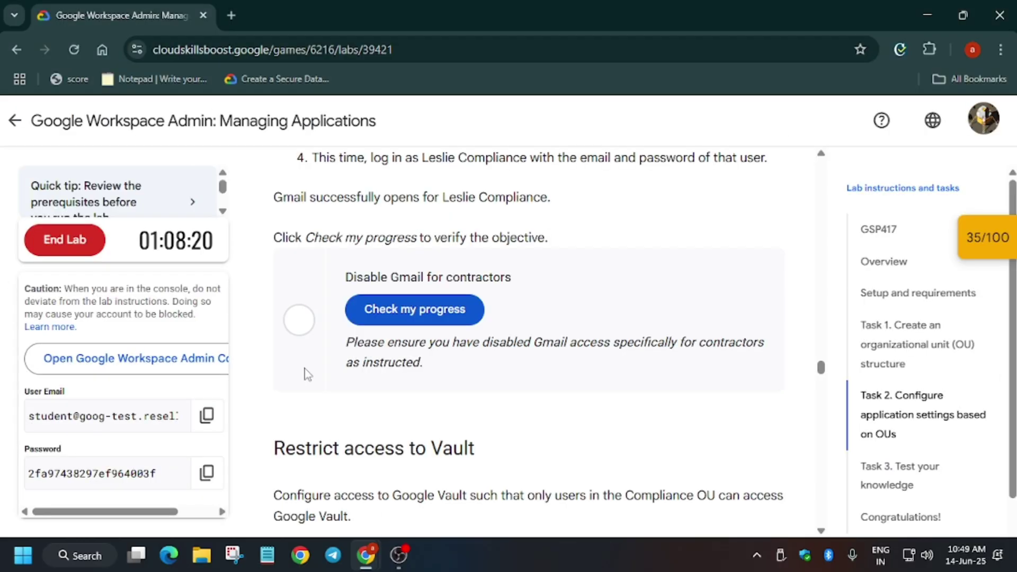
- Re-run the Disable Gmail for contractors check until it reports Step Completed
click(408, 311)
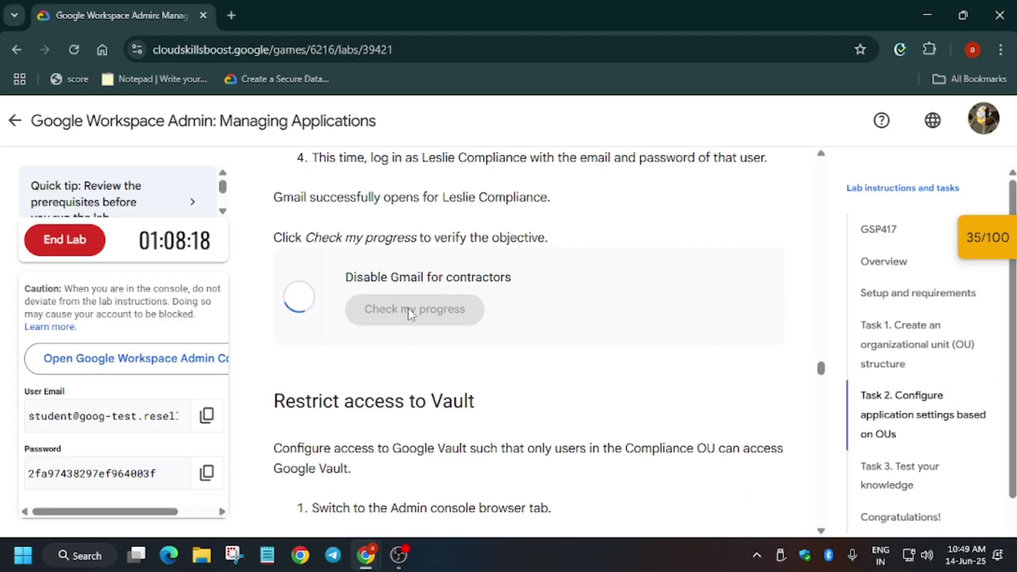
scroll(421, 347, up, 3)
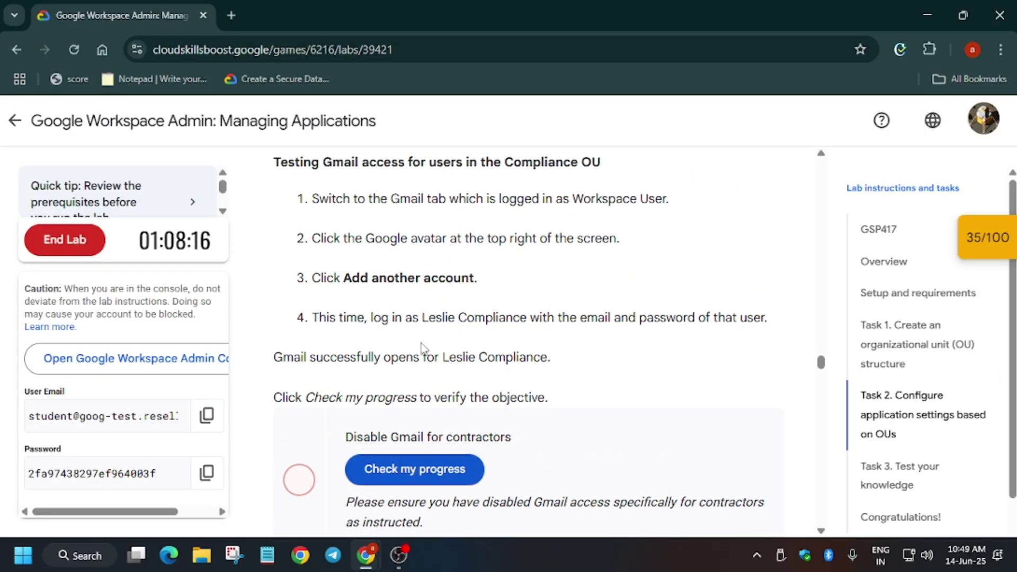
scroll(595, 350, up, 3)
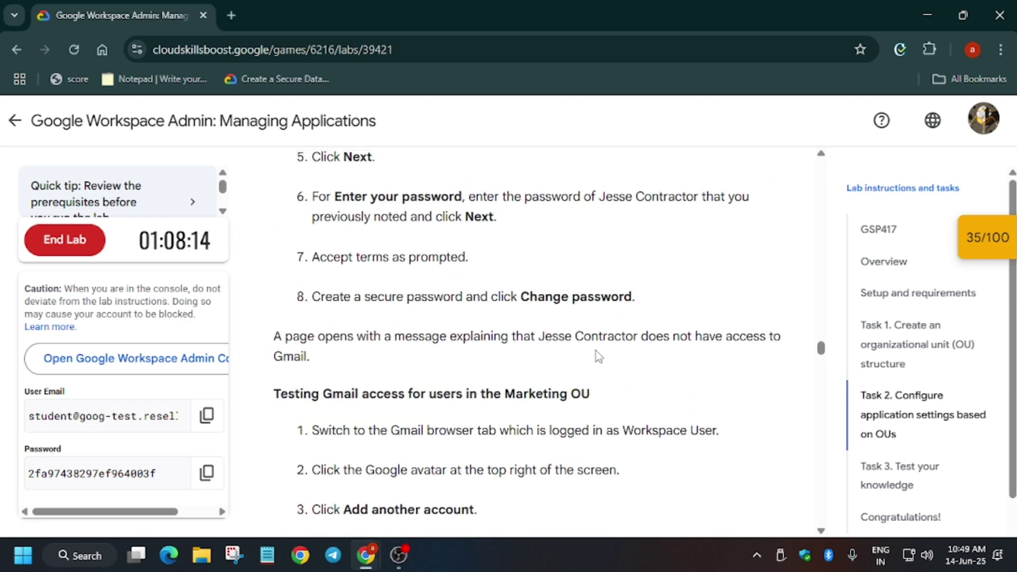
scroll(673, 343, down, 3)
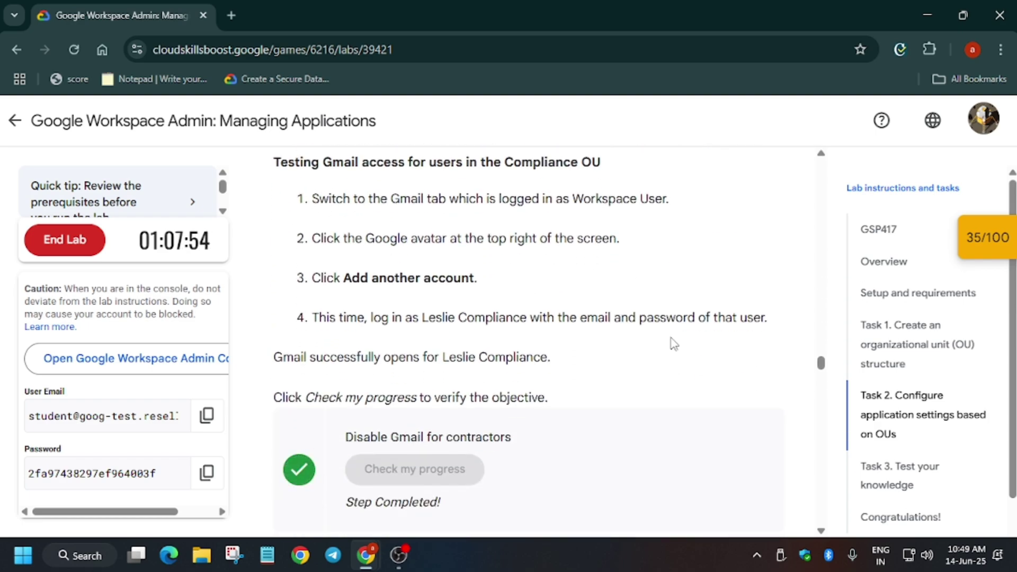
key(alt+Tab)
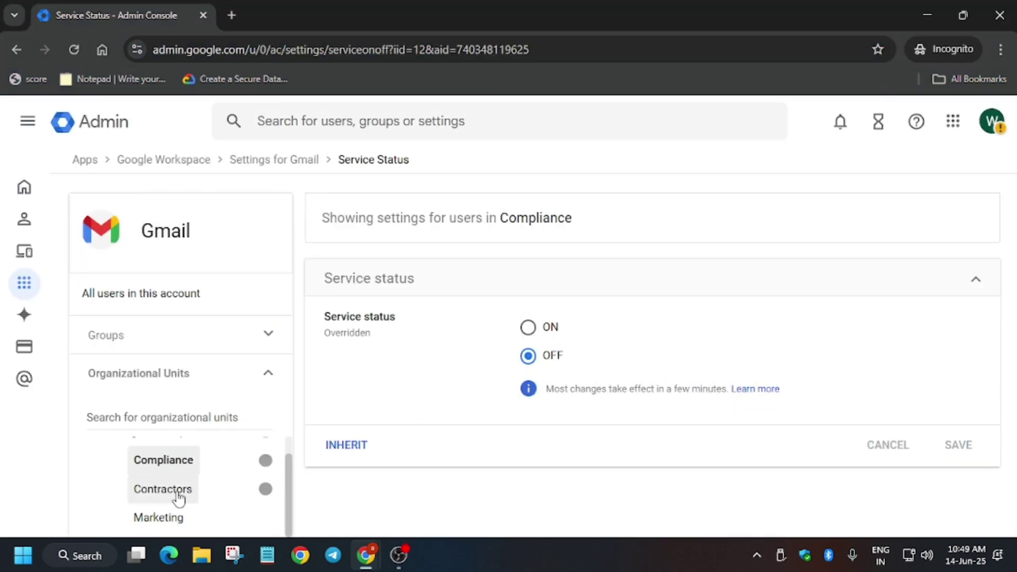
- Open Google Vault's Service status settings under Apps > Google Workspace
click(186, 490)
click(24, 281)
scroll(63, 403, down, 5)
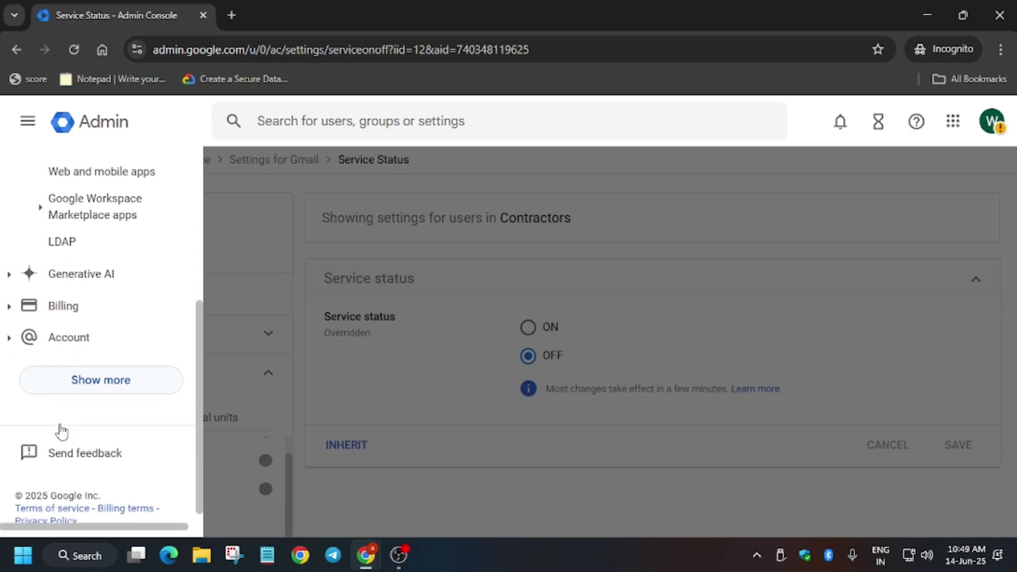
scroll(101, 369, up, 2)
scroll(101, 369, up, 3)
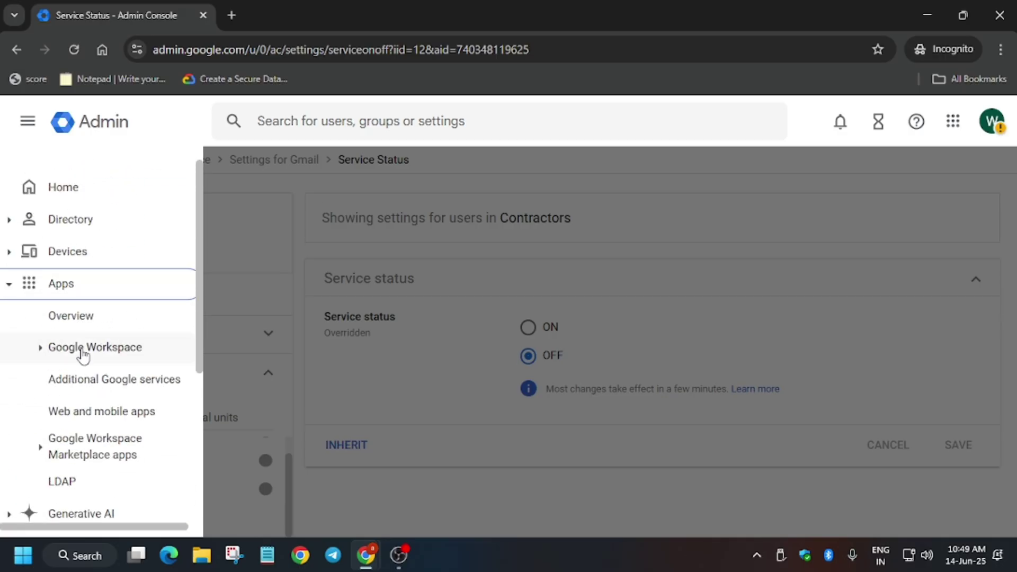
click(82, 351)
scroll(85, 430, down, 3)
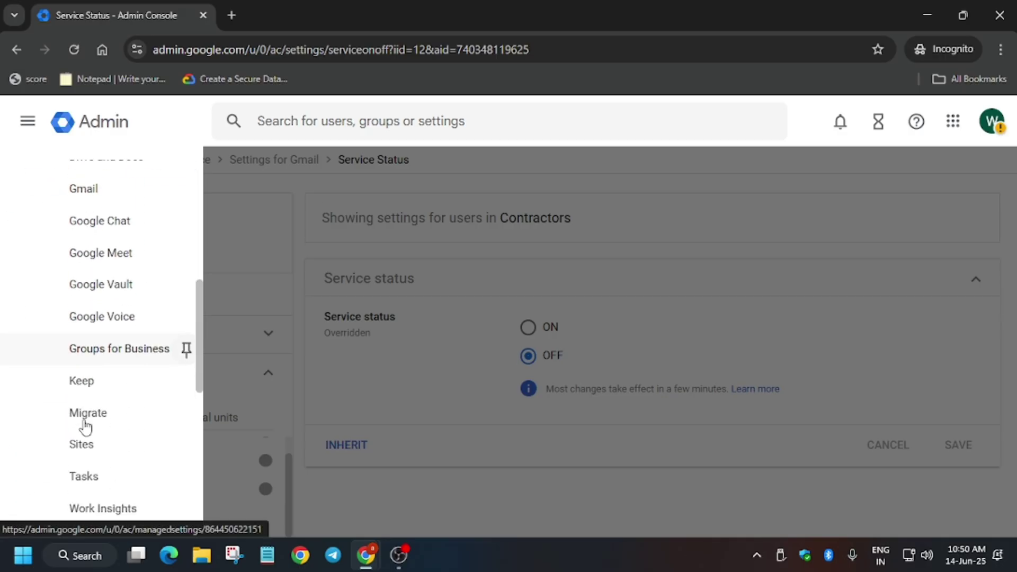
click(133, 265)
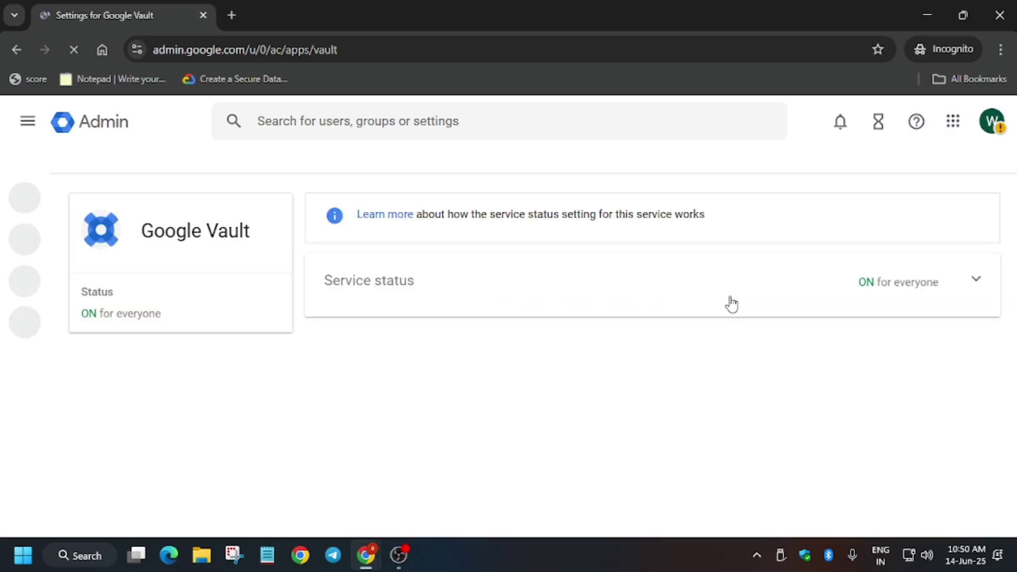
click(953, 282)
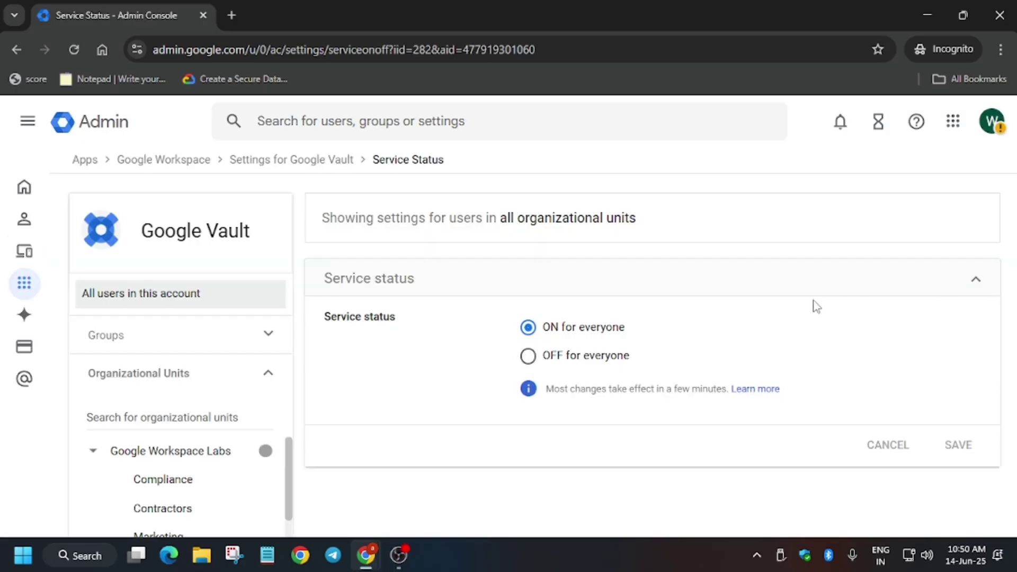
- Review the lab's Vault steps, then set Google Vault OFF for everyone and save
key(alt+Tab)
scroll(607, 360, down, 5)
scroll(607, 360, down, 20)
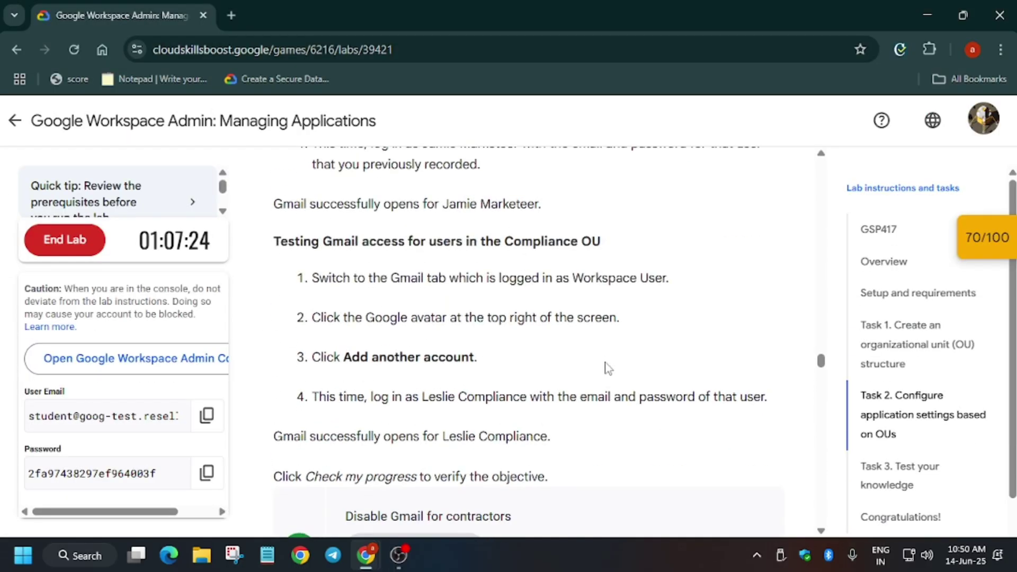
scroll(607, 368, down, 1)
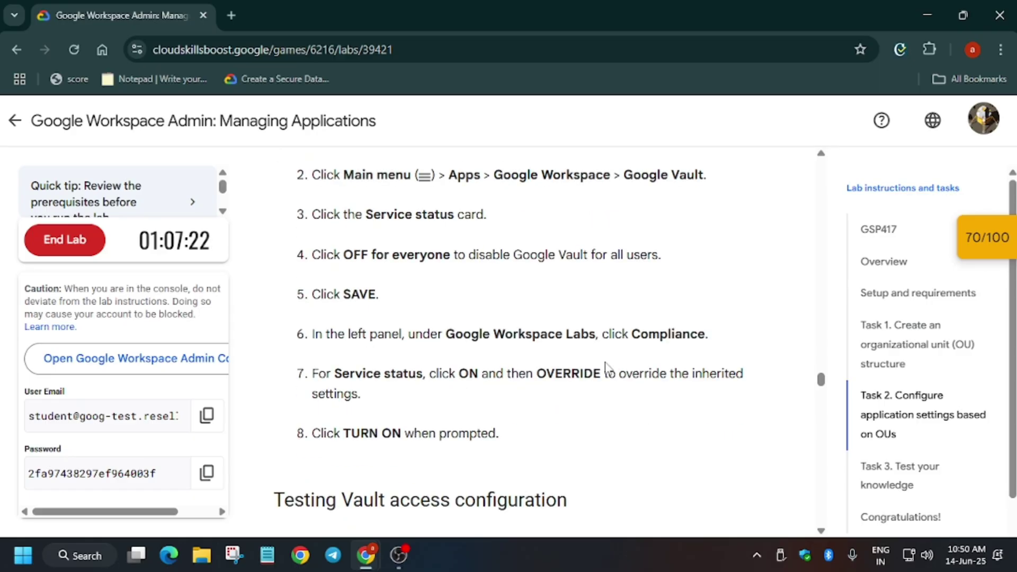
key(alt+Tab)
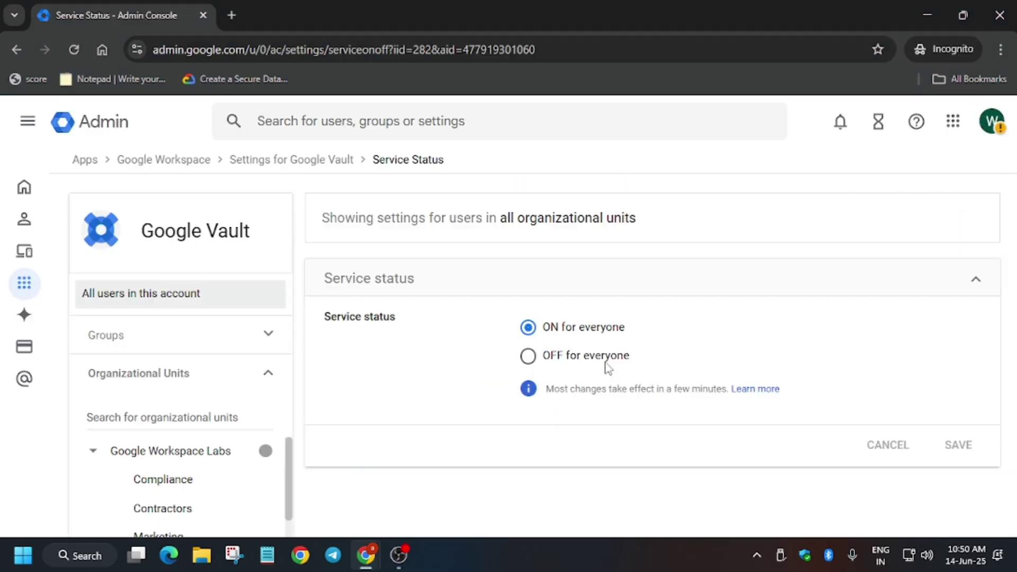
click(547, 366)
click(973, 446)
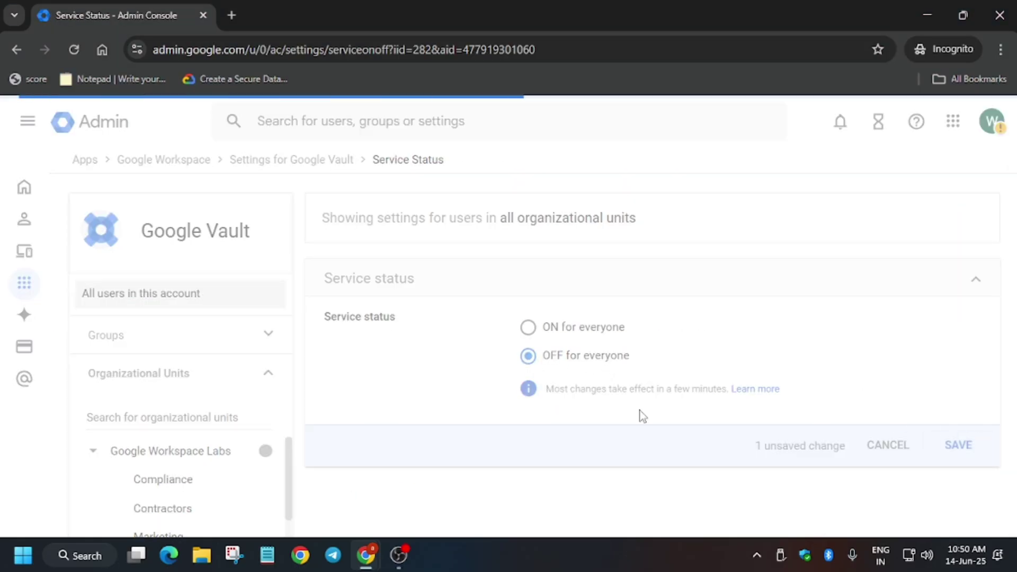
- Override the Compliance unit to turn Google Vault ON
click(177, 481)
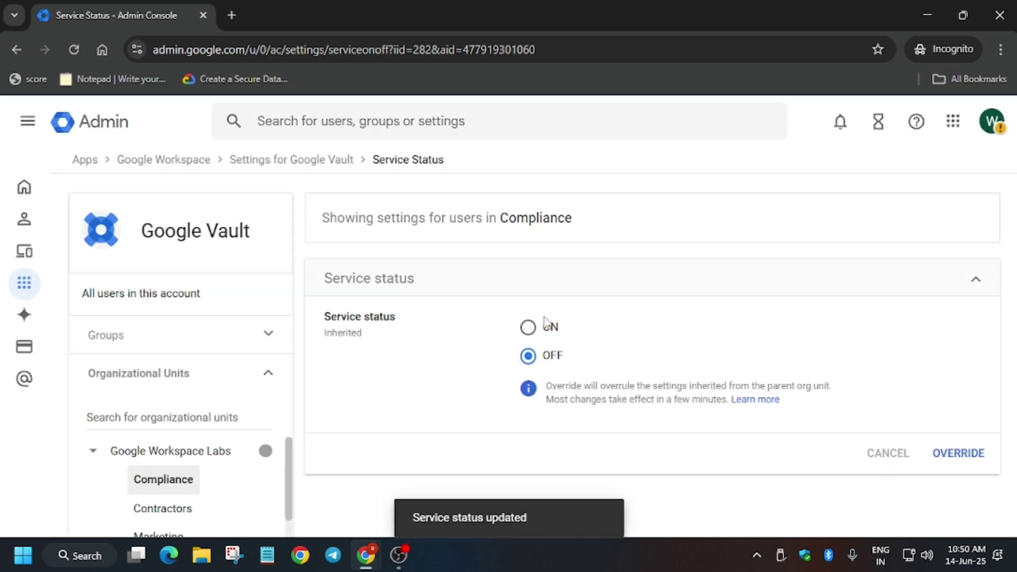
click(546, 323)
click(975, 455)
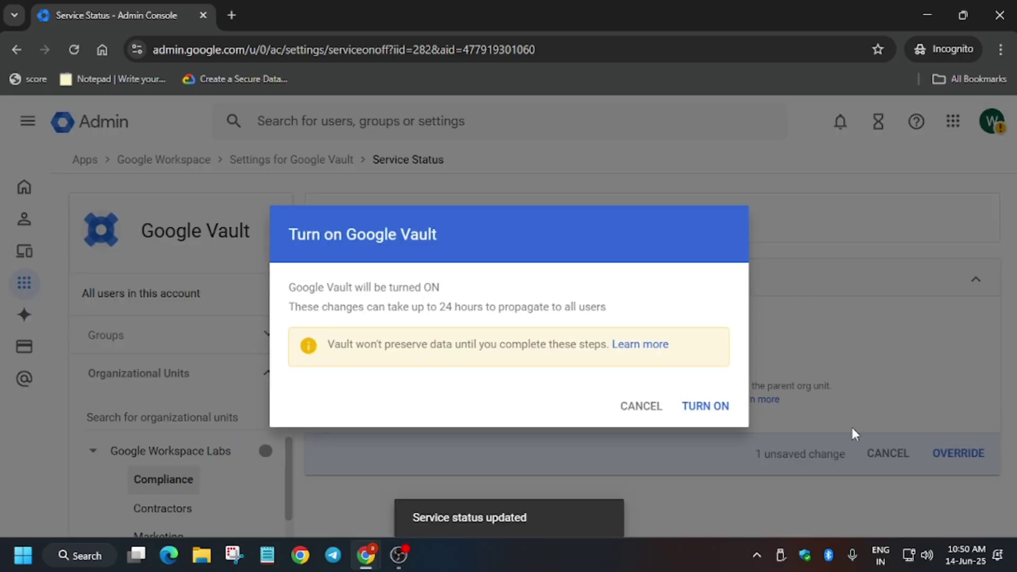
click(718, 408)
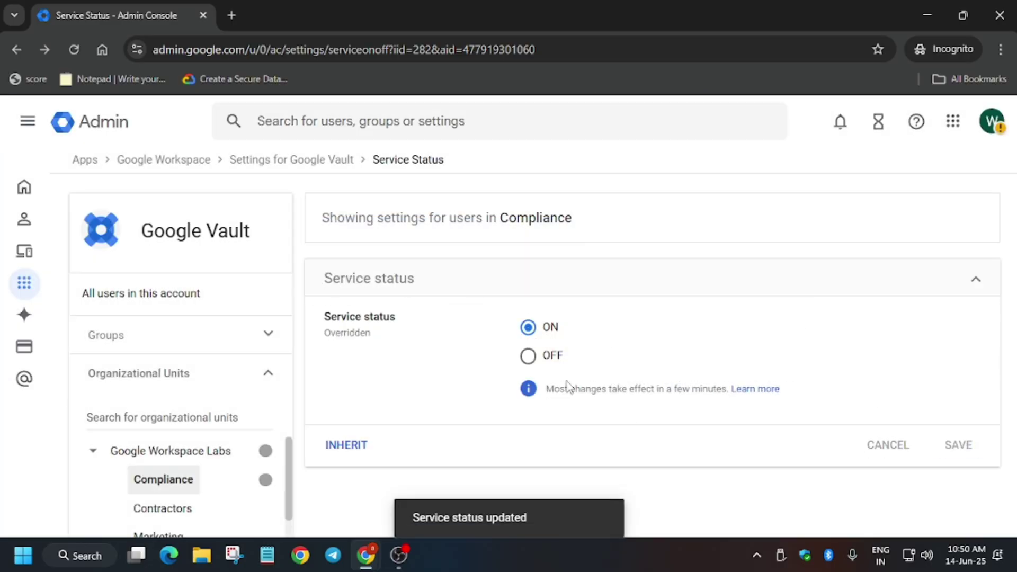
key(alt+Tab)
scroll(463, 400, down, 8)
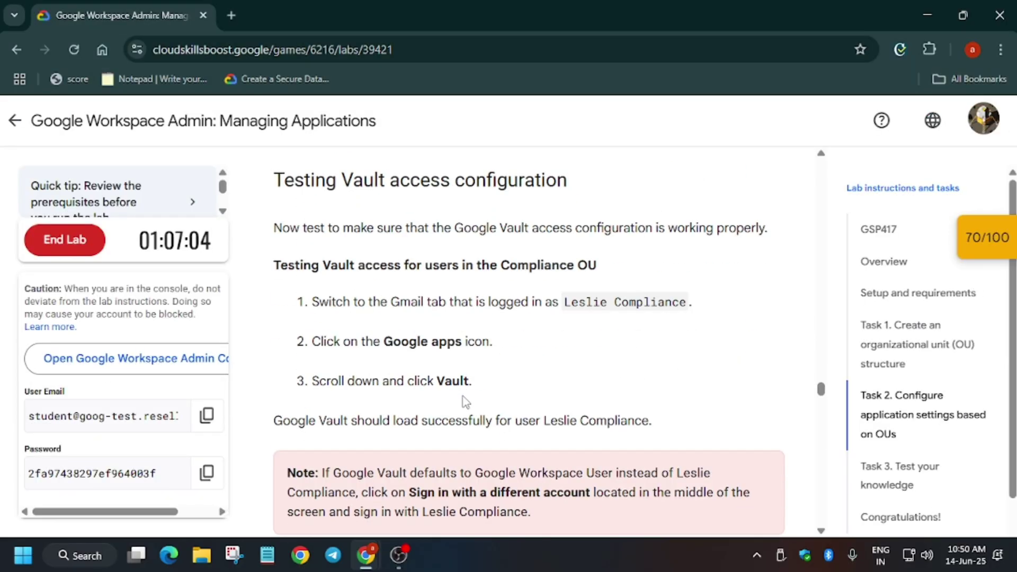
- Run the Restrict access to Vault check, then re-run it after its configuration warning
scroll(458, 396, down, 7)
click(408, 426)
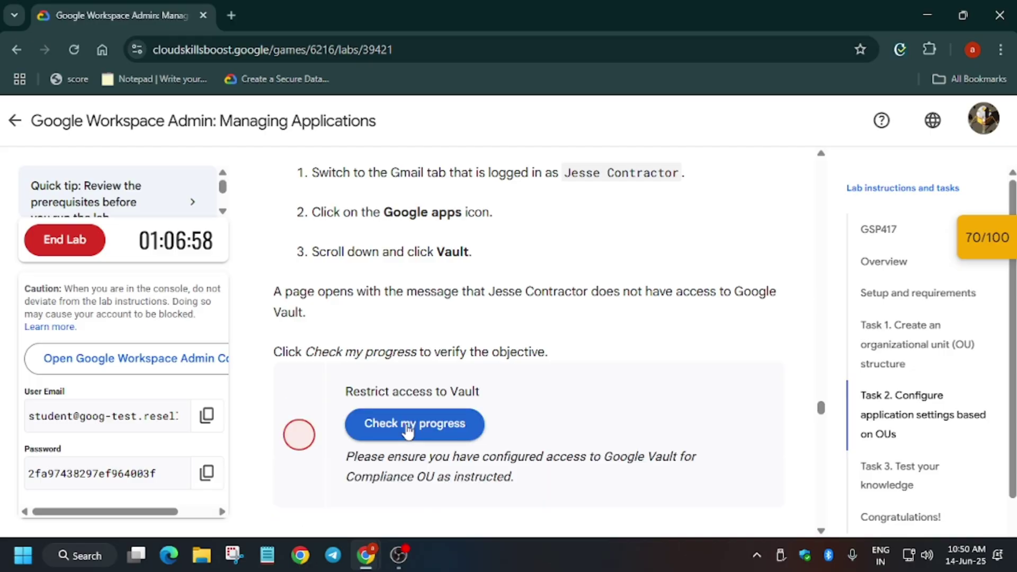
scroll(677, 431, up, 10)
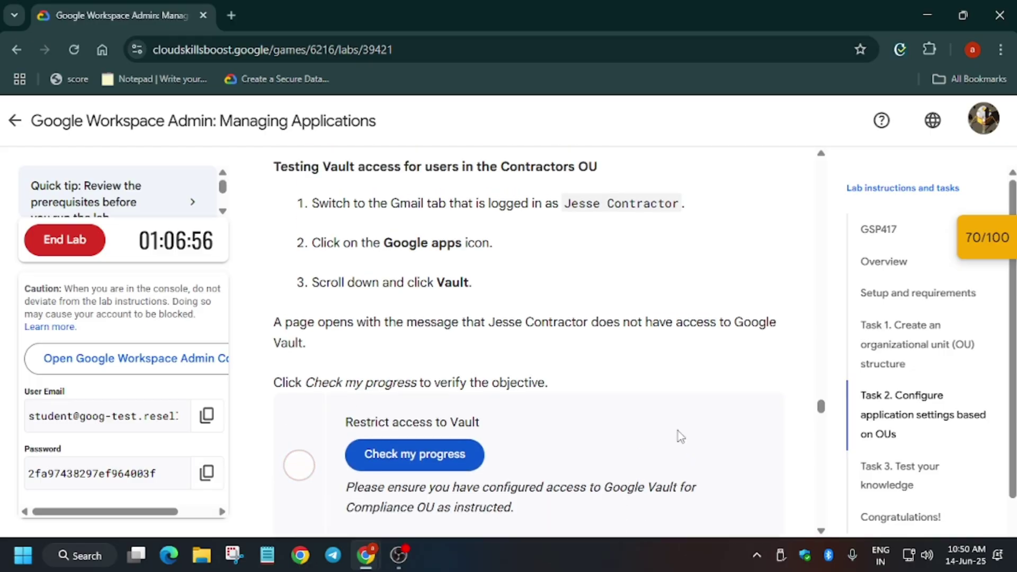
scroll(678, 430, up, 6)
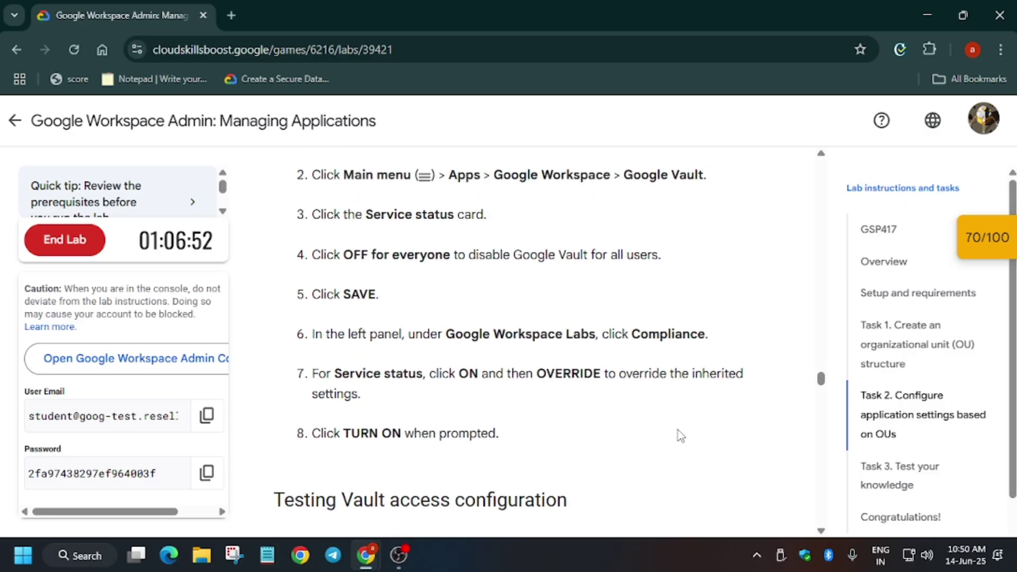
key(alt+Tab)
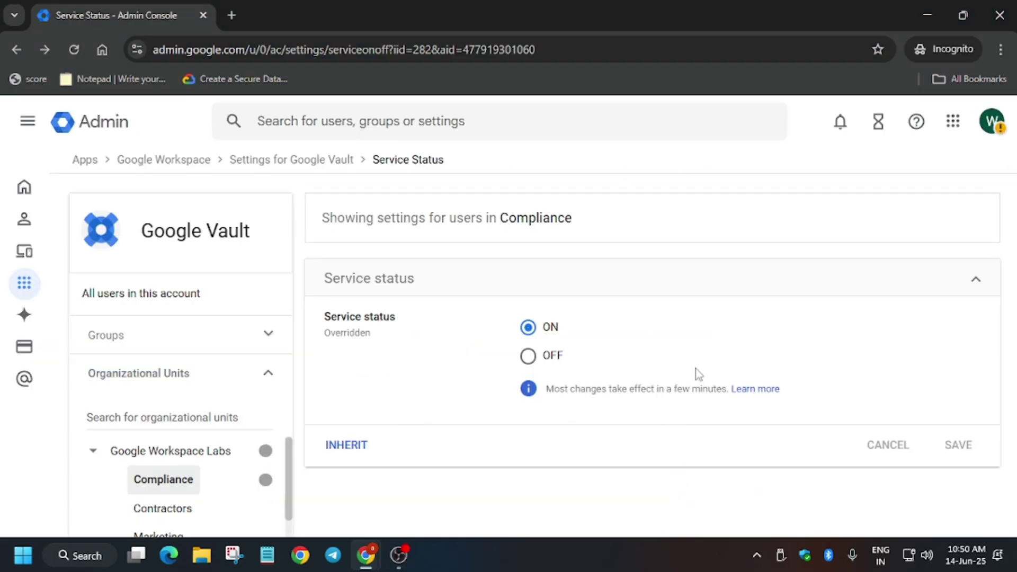
key(alt+Tab)
scroll(472, 417, down, 15)
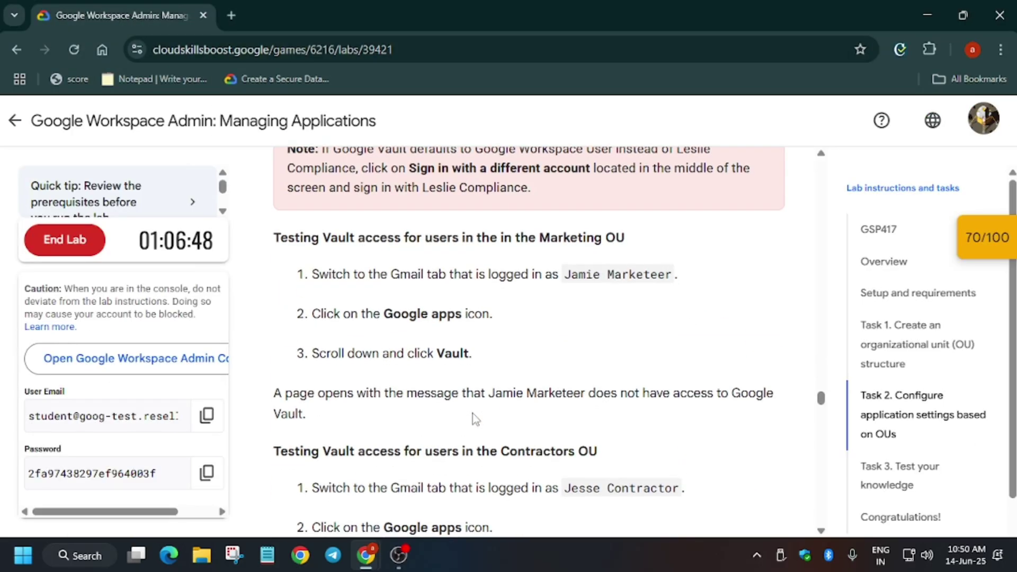
click(477, 265)
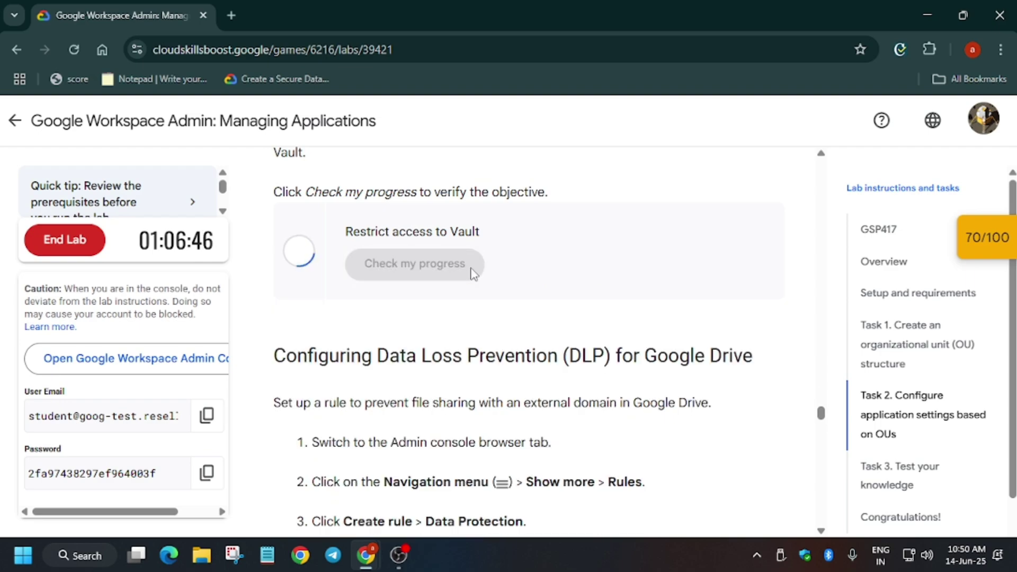